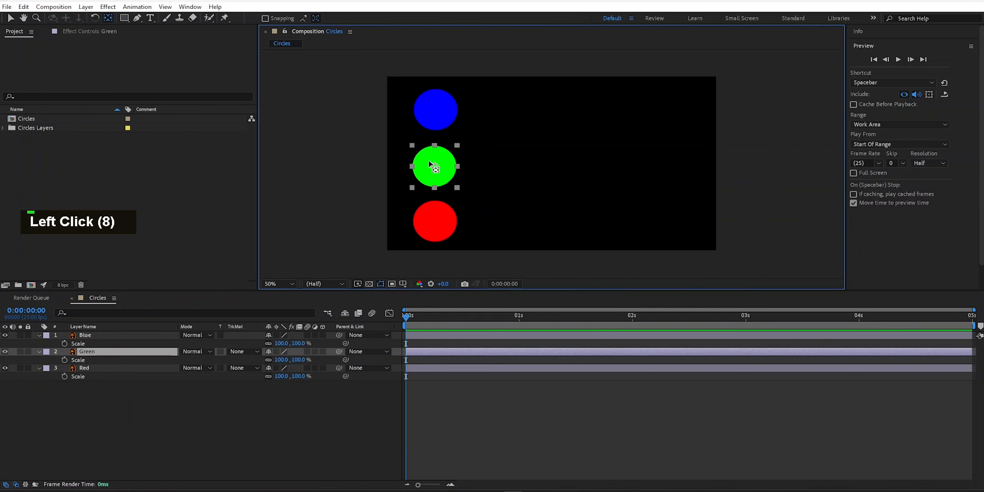
Move the blue circle's anchor point away from the circle to the middle of the composition.
{"action": "left_click", "coordinate": [438, 168]}
{"action": "left_click", "coordinate": [438, 222]}
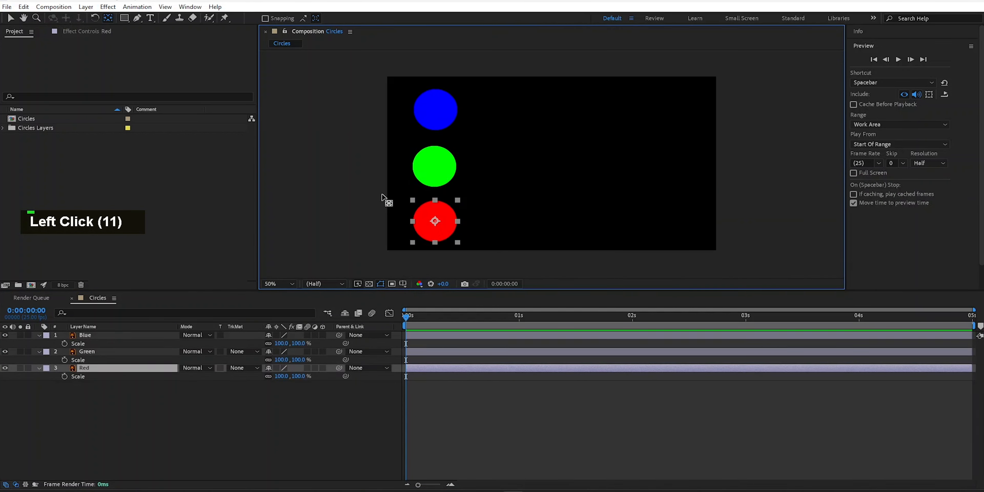
{"action": "left_click", "coordinate": [444, 125]}
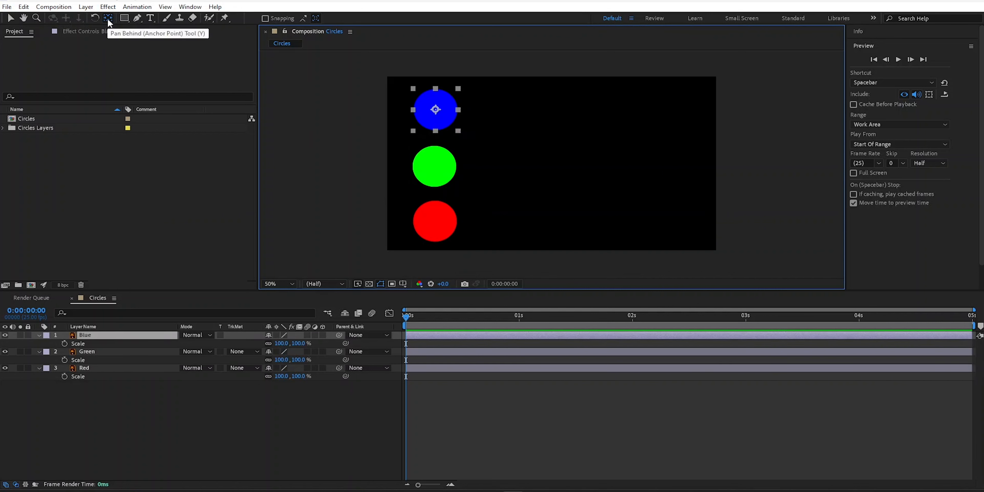
{"action": "left_click_drag", "start_coordinate": [436, 110], "coordinate": [585, 152]}
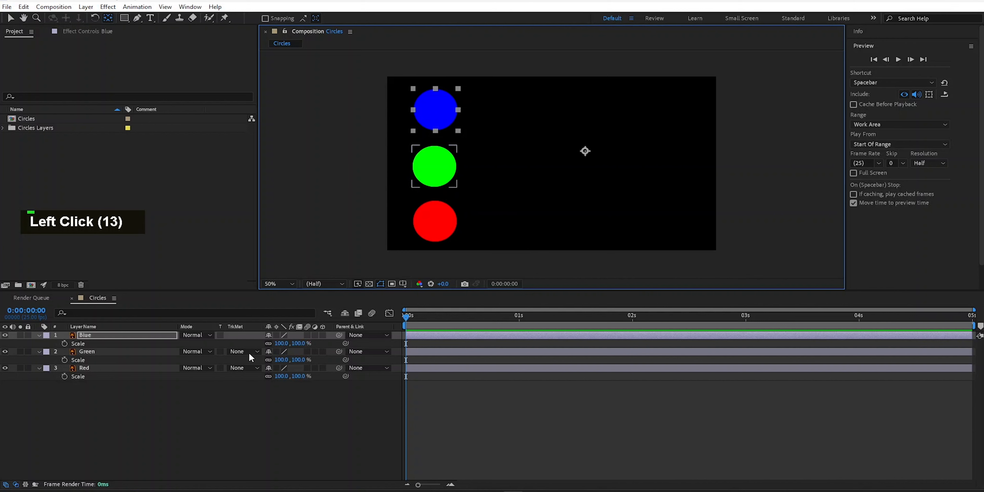
Try scaling the Blue layer around its offset anchor point, and undo the scale change.
{"action": "left_click", "coordinate": [296, 347]}
{"action": "mouse_move", "coordinate": [297, 346]}
{"action": "left_mouse_down"}
{"action": "mouse_move", "coordinate": [329, 347]}
{"action": "mouse_move", "coordinate": [299, 348]}
{"action": "mouse_move", "coordinate": [316, 350]}
{"action": "left_mouse_up"}
{"action": "key", "text": "ctrl+z"}
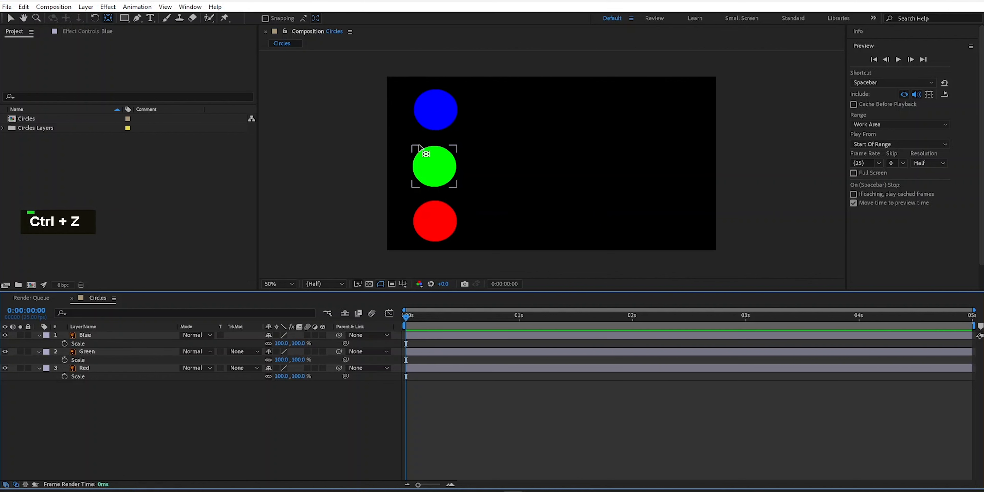
Center the Blue layer's anchor point within its circle.
{"action": "left_click", "coordinate": [439, 115]}
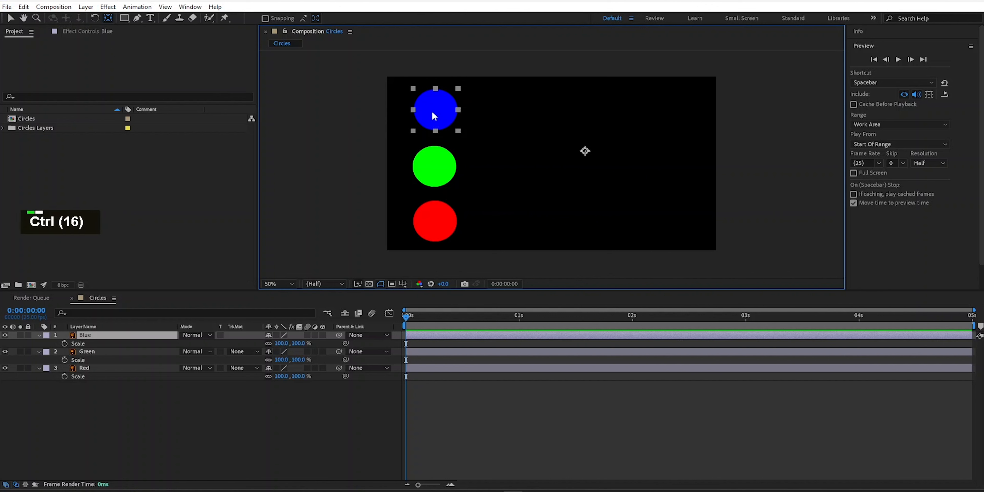
{"action": "left_click", "coordinate": [86, 336]}
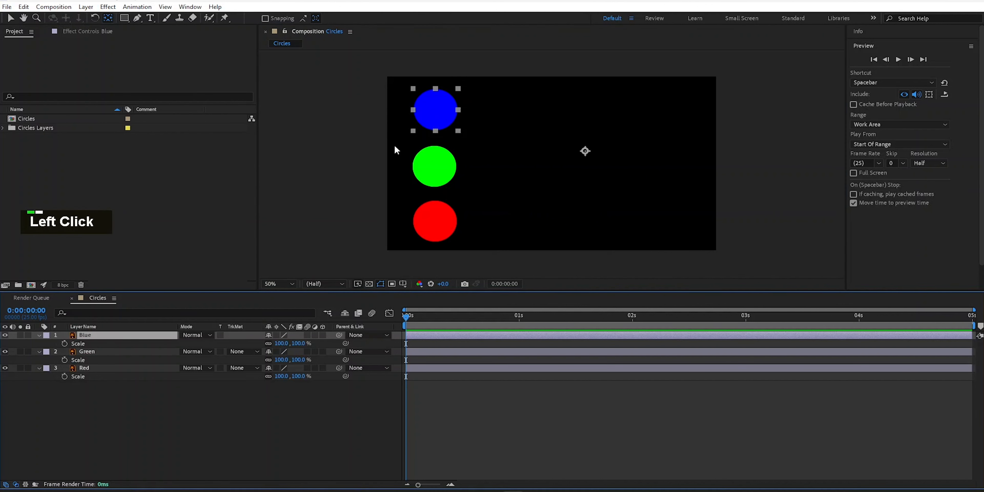
{"action": "left_click", "coordinate": [108, 19], "text": "ctrl"}
{"action": "left_click", "coordinate": [108, 19], "text": "ctrl"}
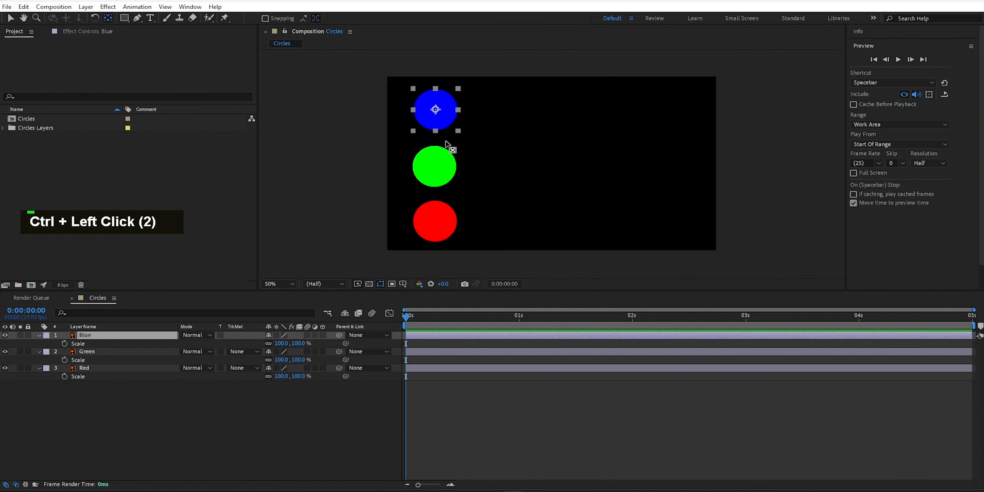
Distribute all three circles evenly by their vertical centers and align their horizontal centers to the selection.
{"action": "left_click", "coordinate": [10, 20]}
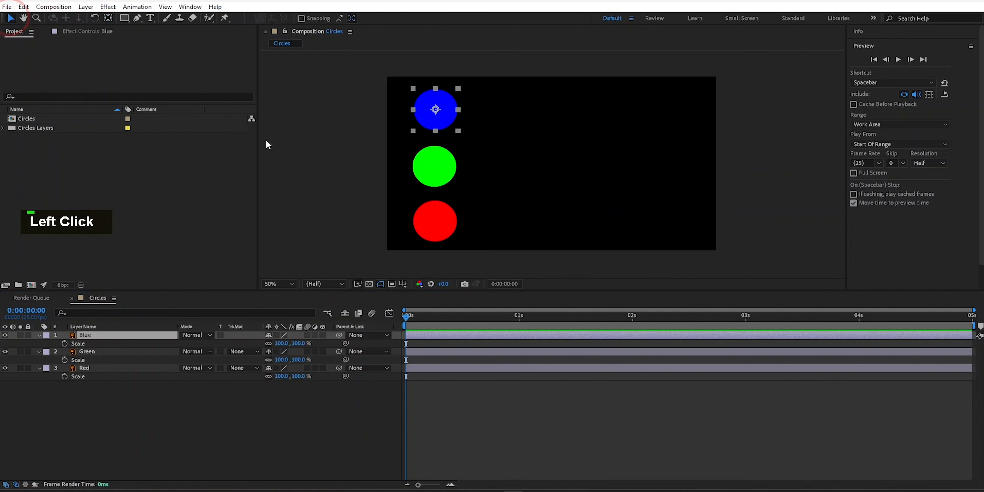
{"action": "left_click_drag", "start_coordinate": [506, 92], "coordinate": [388, 247]}
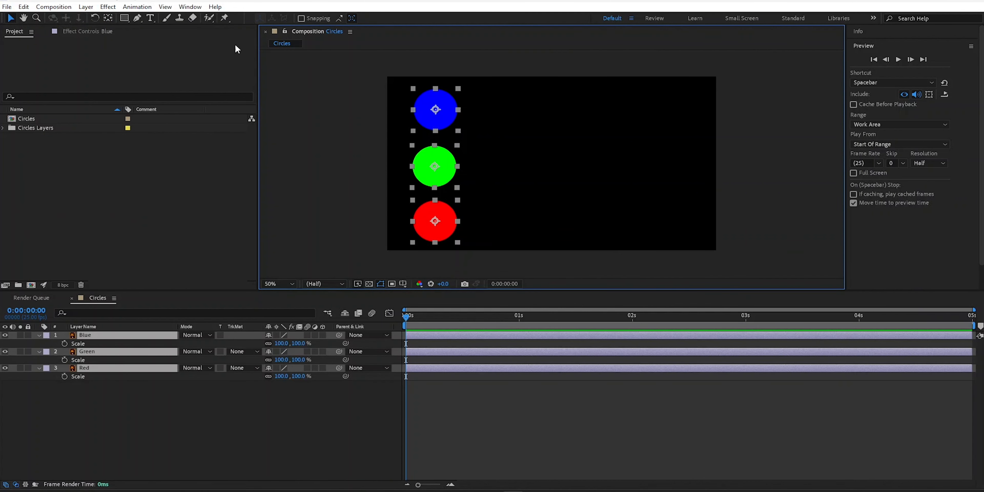
{"action": "left_click", "coordinate": [190, 6]}
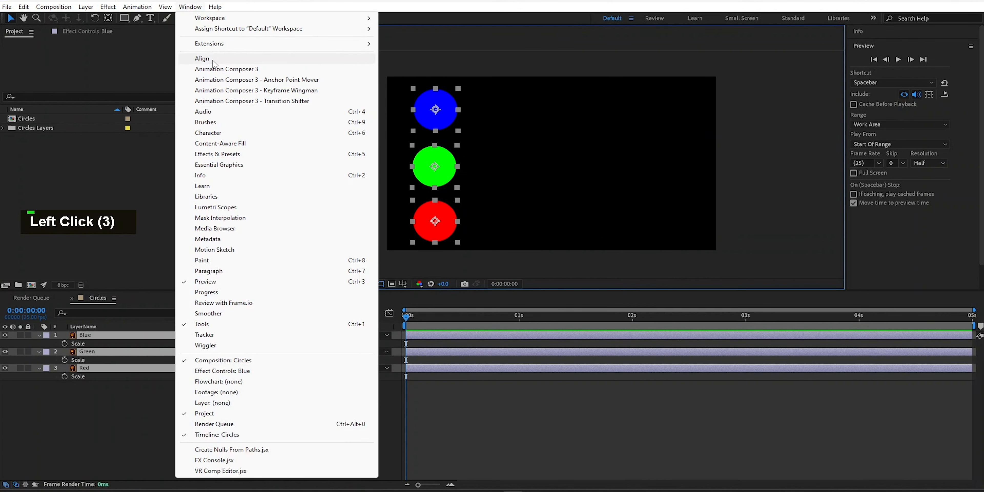
{"action": "left_click", "coordinate": [202, 58]}
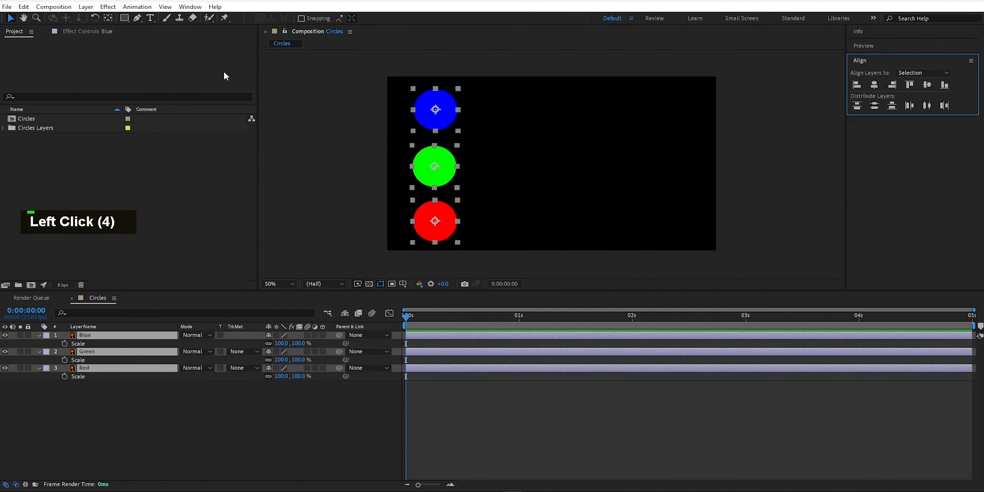
{"action": "left_click", "coordinate": [875, 106]}
{"action": "left_click", "coordinate": [873, 86]}
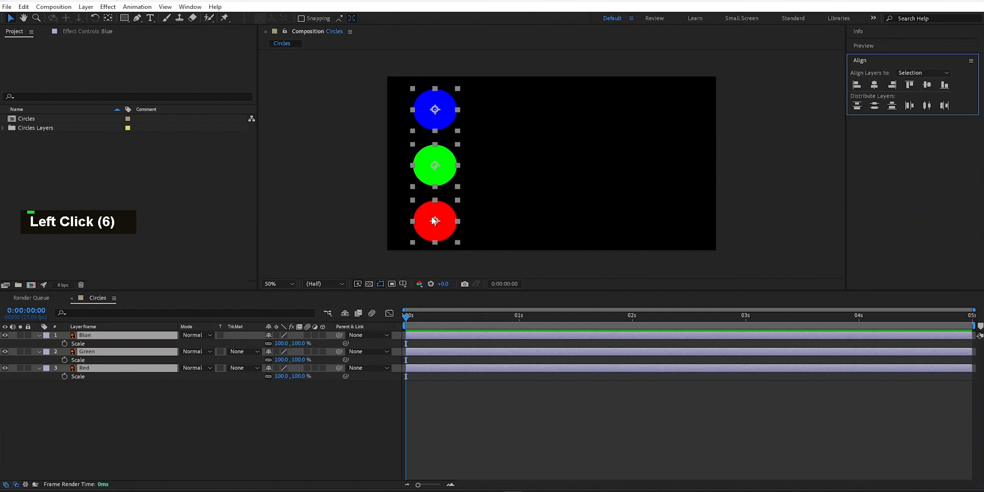
{"action": "left_click", "coordinate": [887, 212]}
{"action": "left_click", "coordinate": [737, 172]}
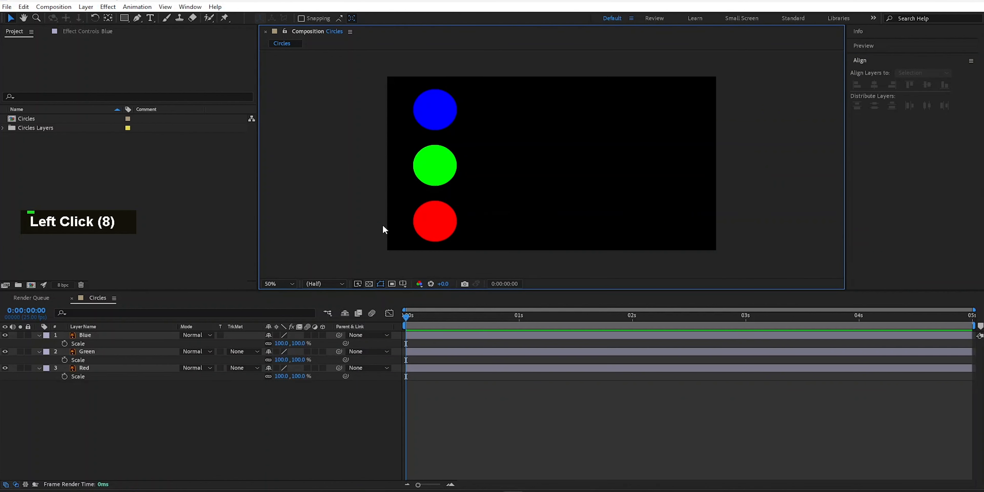
Add a vertical ruler guide at about x = 112 and snap the centers of all three circles to it.
{"action": "key", "text": "ctrl+r"}
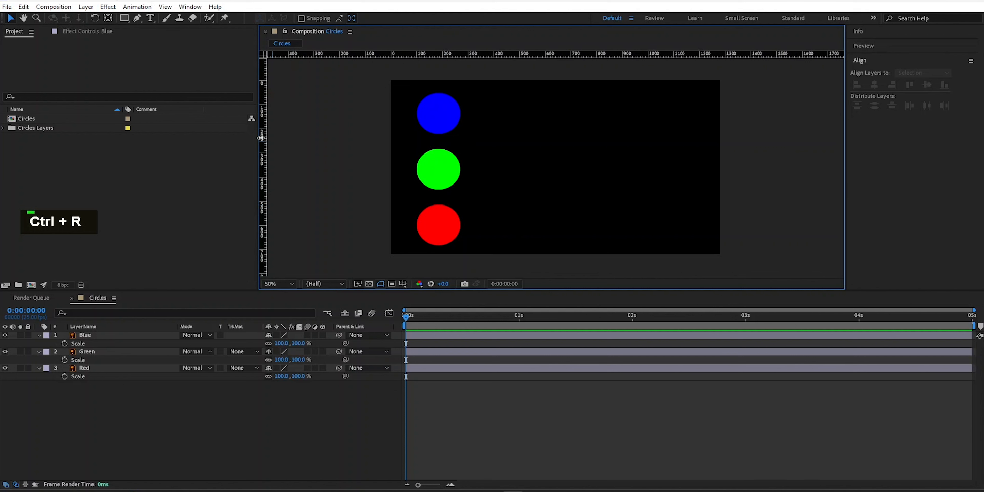
{"action": "left_click_drag", "start_coordinate": [264, 137], "coordinate": [420, 139]}
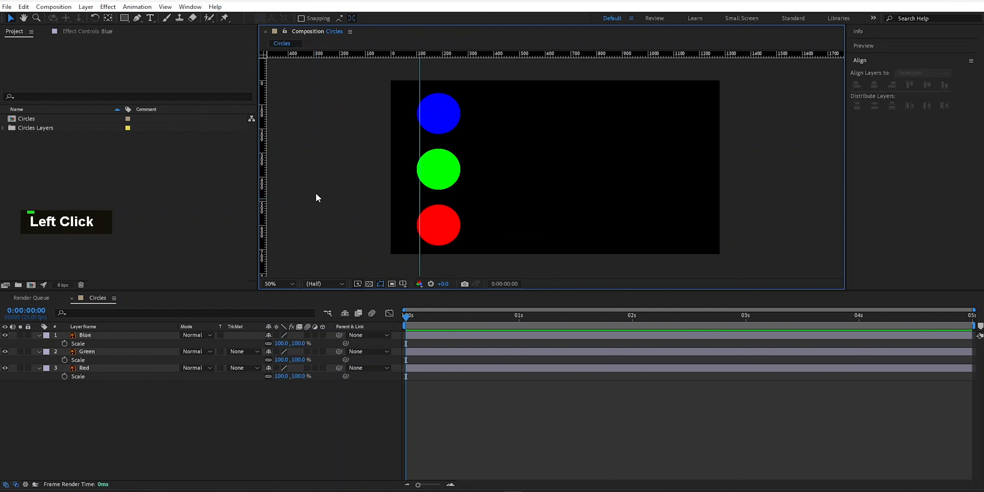
{"action": "left_click", "coordinate": [269, 309]}
{"action": "left_click_drag", "start_coordinate": [139, 420], "coordinate": [85, 335]}
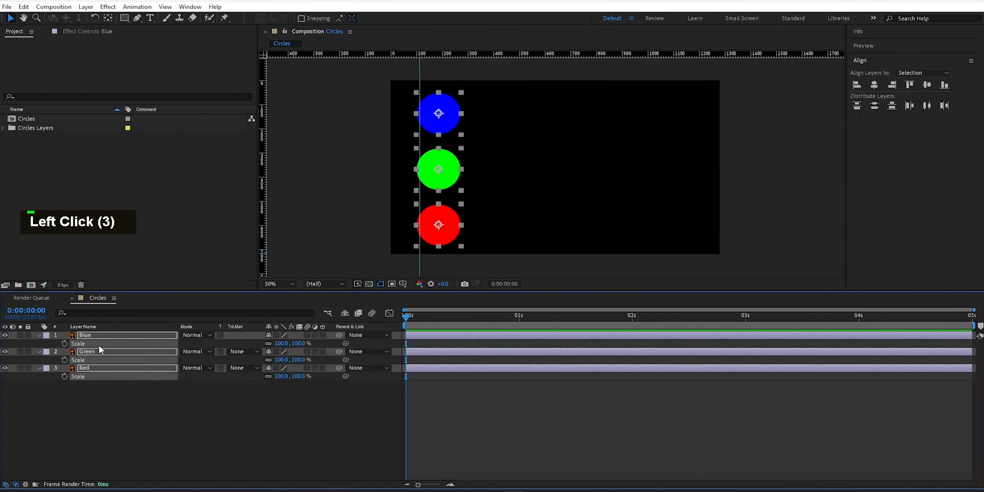
{"action": "left_click_drag", "start_coordinate": [451, 128], "coordinate": [436, 122]}
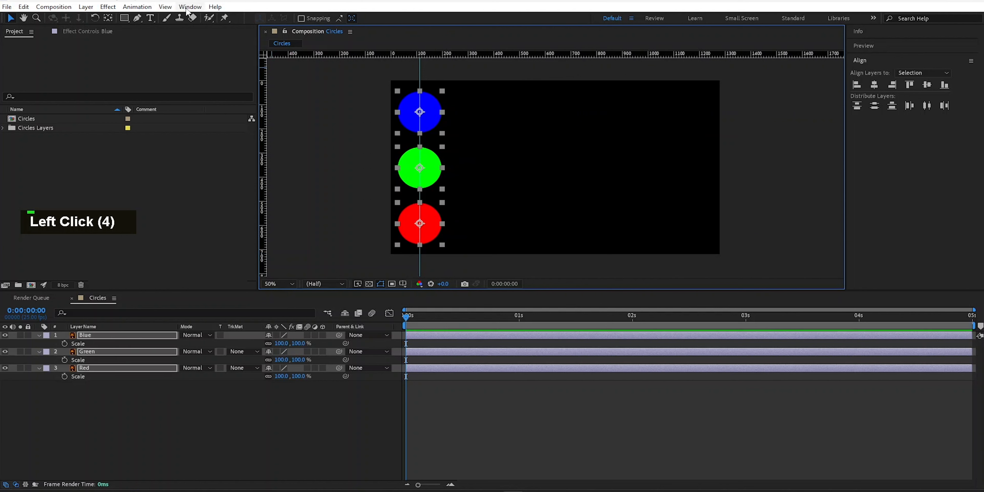
{"action": "left_click", "coordinate": [165, 6]}
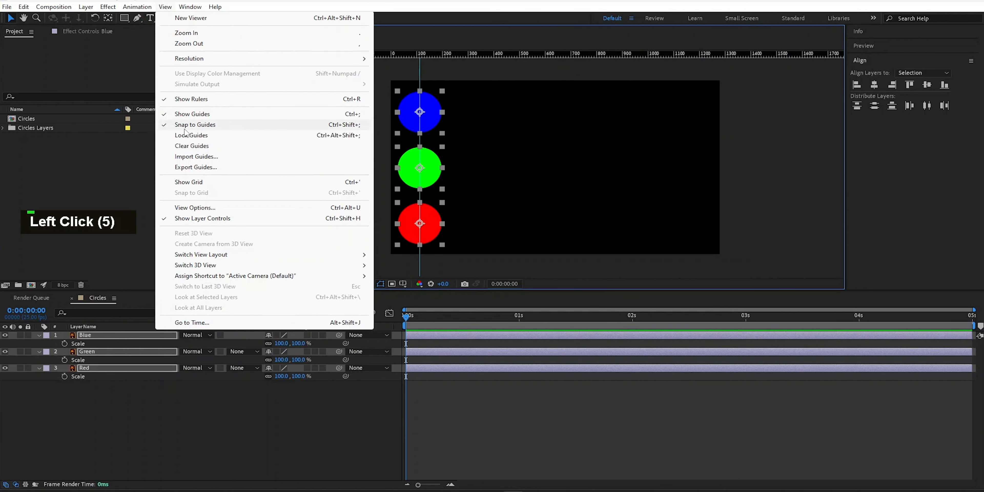
{"action": "left_click", "coordinate": [379, 94]}
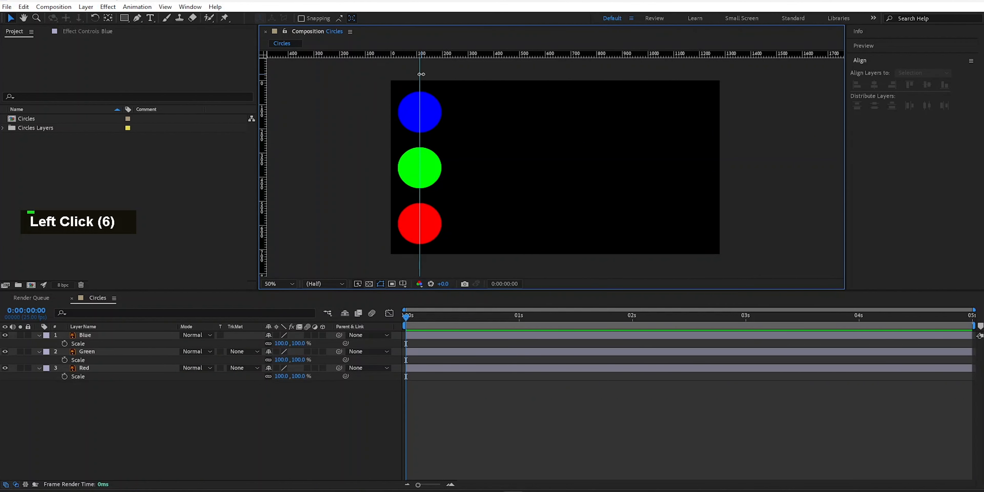
Place a horizontal guide through the green circle's center and remove it again.
{"action": "left_click_drag", "start_coordinate": [287, 56], "coordinate": [288, 167]}
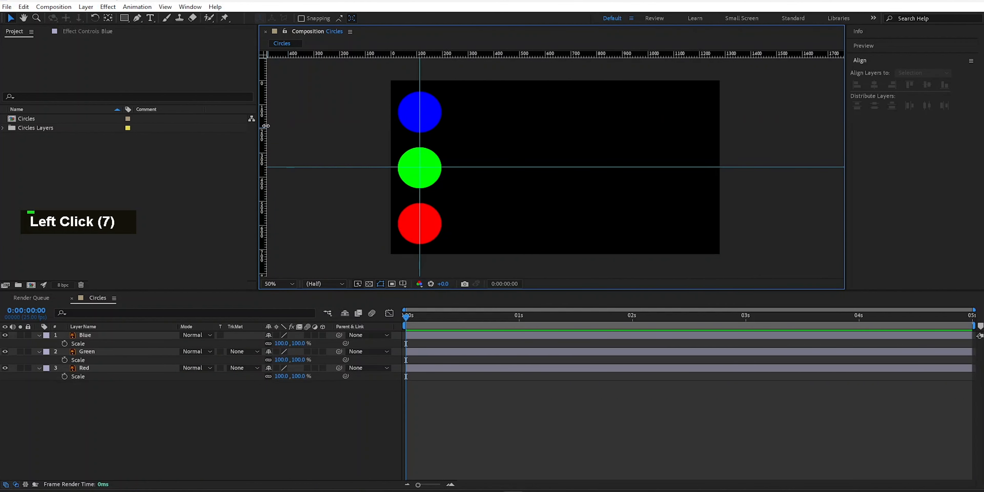
{"action": "mouse_move", "coordinate": [260, 120]}
{"action": "left_mouse_down"}
{"action": "mouse_move", "coordinate": [348, 119]}
{"action": "mouse_move", "coordinate": [263, 123]}
{"action": "left_mouse_up"}
{"action": "left_click_drag", "start_coordinate": [308, 167], "coordinate": [326, 56]}
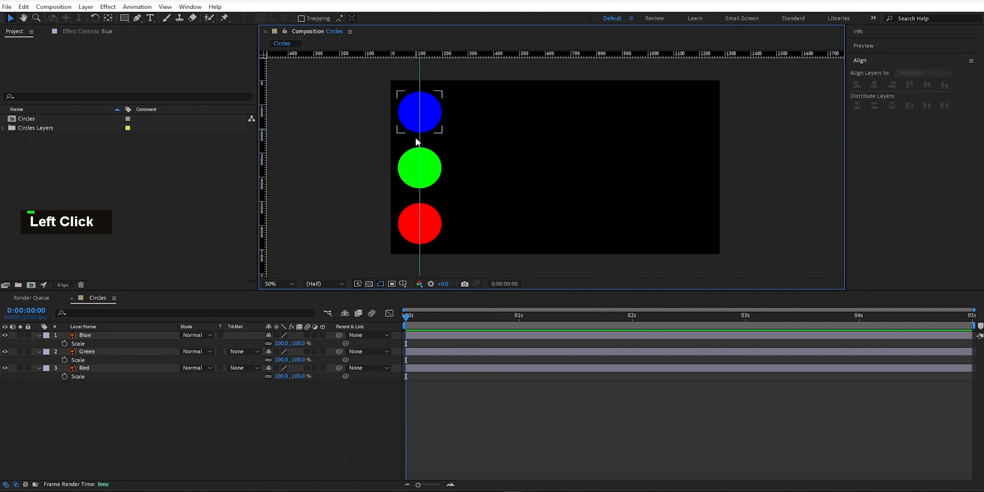
Add a Position keyframe to the Blue layer at 0:00:01:00.
{"action": "left_click", "coordinate": [425, 117]}
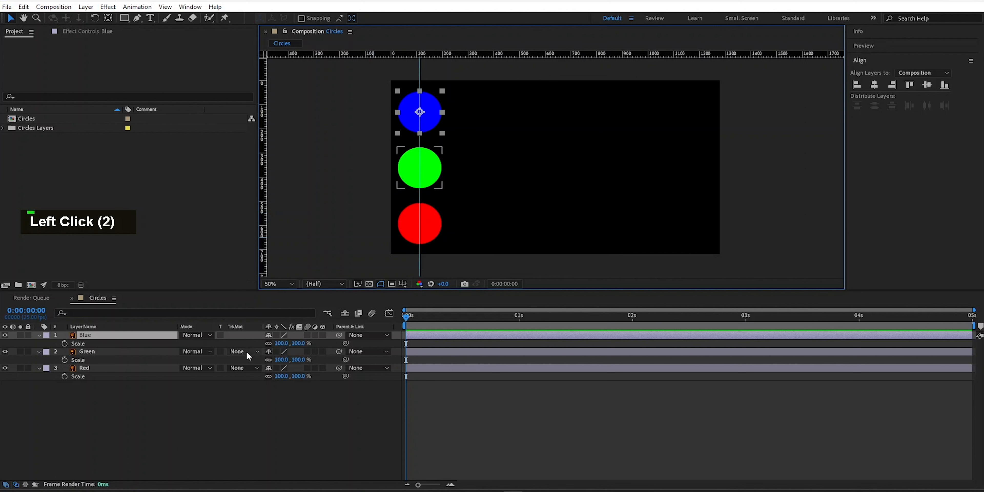
{"action": "key", "text": "p"}
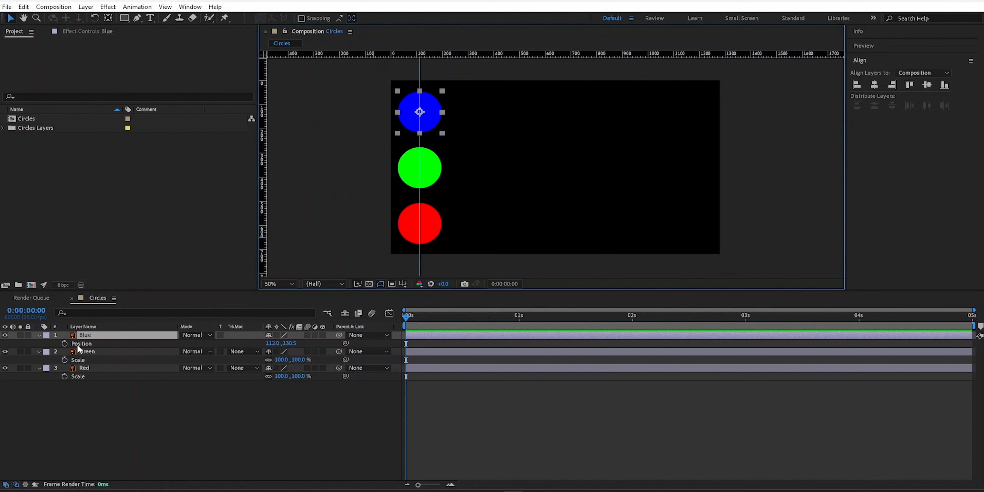
{"action": "left_click_drag", "start_coordinate": [406, 319], "coordinate": [520, 315]}
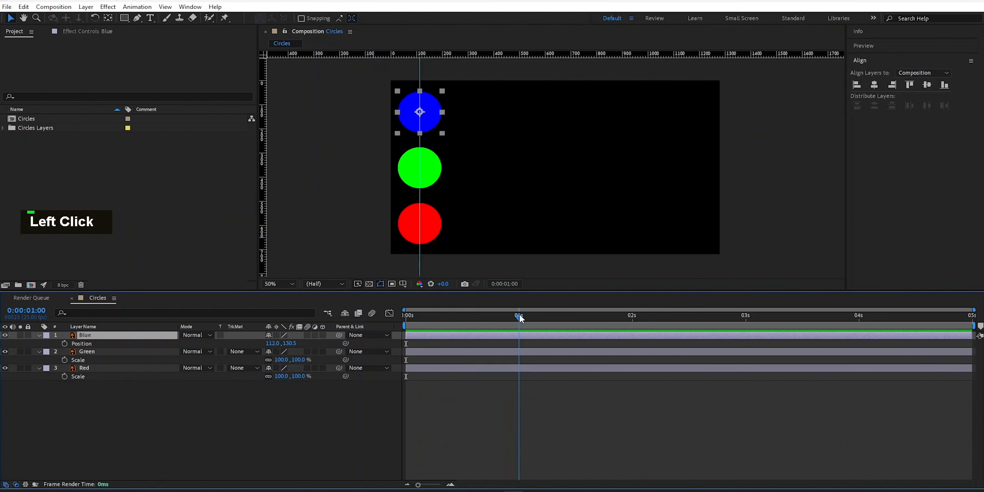
{"action": "left_click", "coordinate": [65, 344]}
Set the Blue layer's X position to 1143 at 0:00:03:00 so the circle travels horizontally across the composition.
{"action": "left_click_drag", "start_coordinate": [518, 319], "coordinate": [746, 320]}
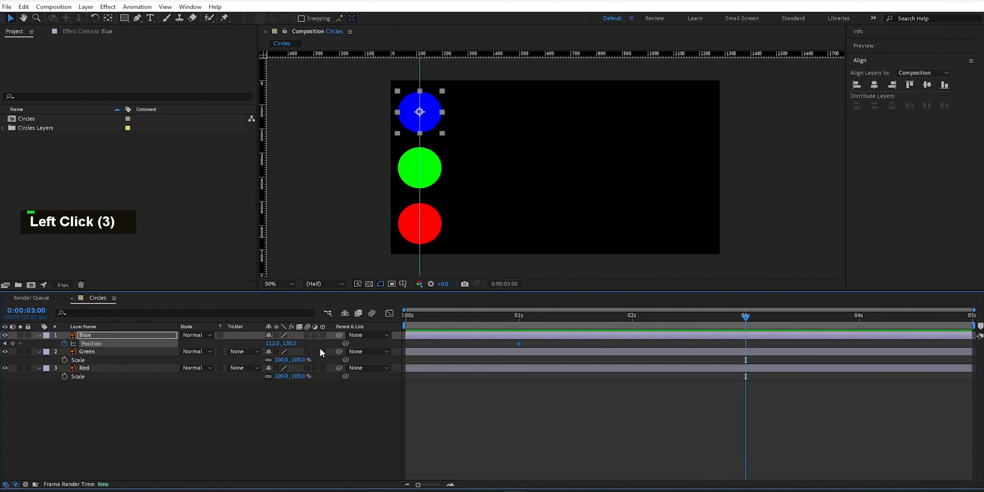
{"action": "left_click_drag", "start_coordinate": [270, 347], "coordinate": [798, 342]}
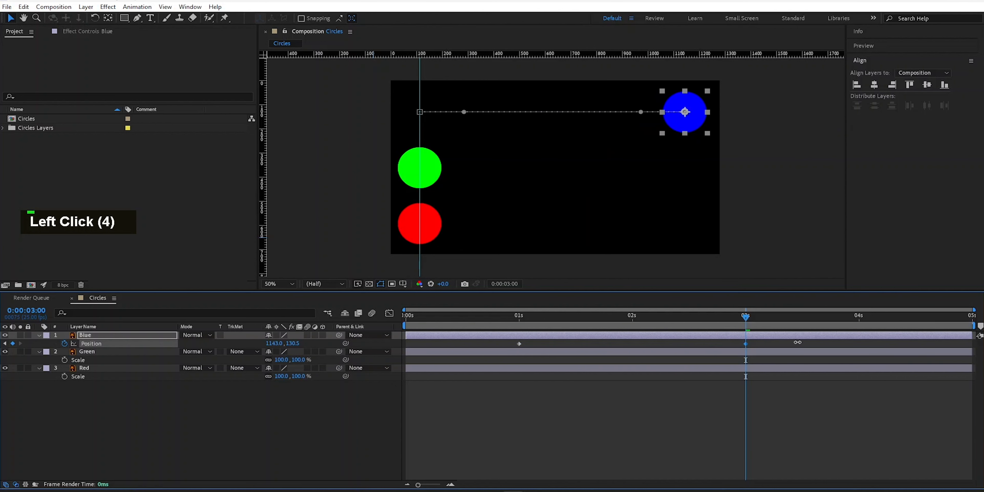
{"action": "left_click", "coordinate": [561, 429]}
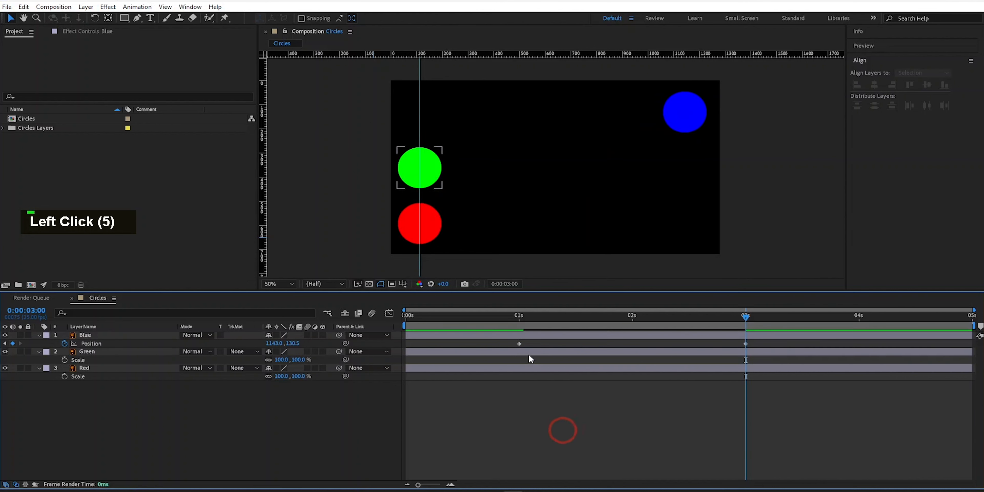
Try moving the Blue layer's first Position keyframe along the canvas to just below and right of the composition's center.
{"action": "left_click", "coordinate": [520, 344]}
{"action": "left_click", "coordinate": [746, 344]}
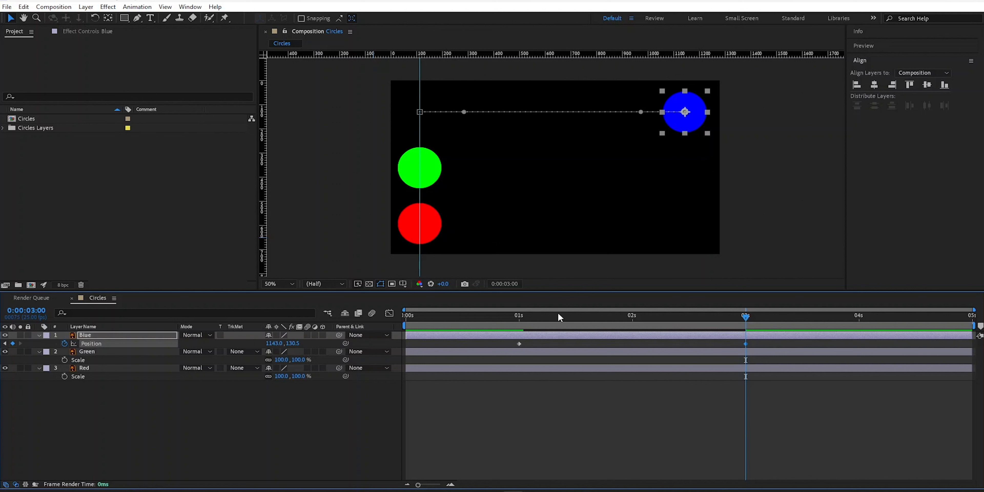
{"action": "left_click", "coordinate": [519, 344]}
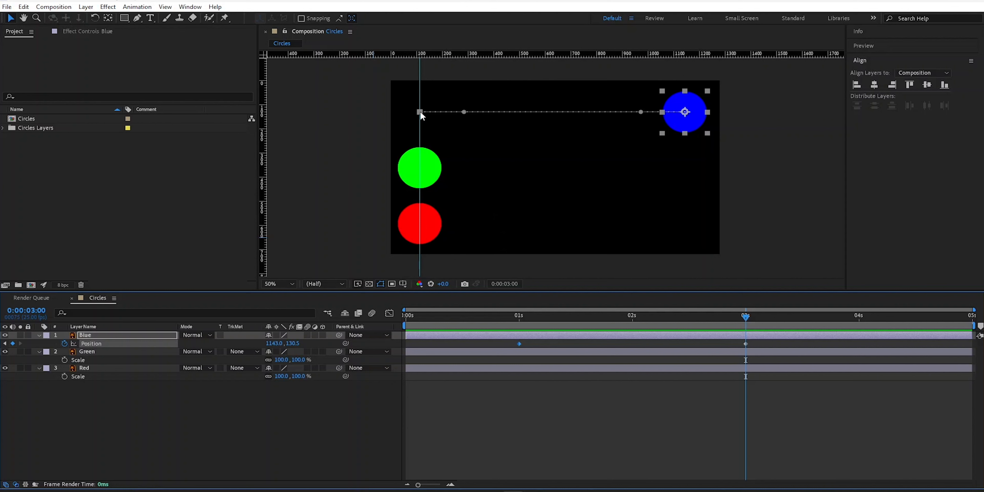
{"action": "left_click_drag", "start_coordinate": [421, 112], "coordinate": [574, 186]}
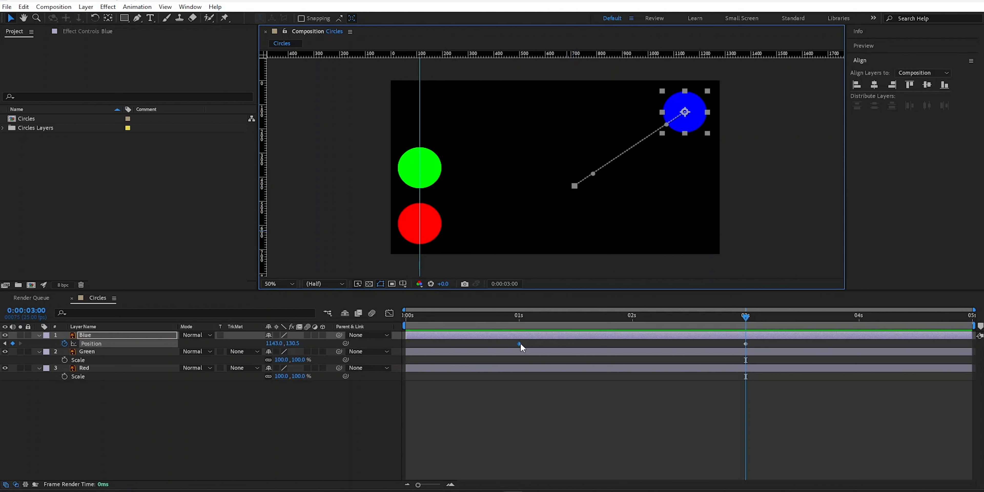
Try shifting the Blue layer's first Position keyframe in time, and undo all the trial changes to that keyframe.
{"action": "left_click_drag", "start_coordinate": [520, 343], "coordinate": [588, 344]}
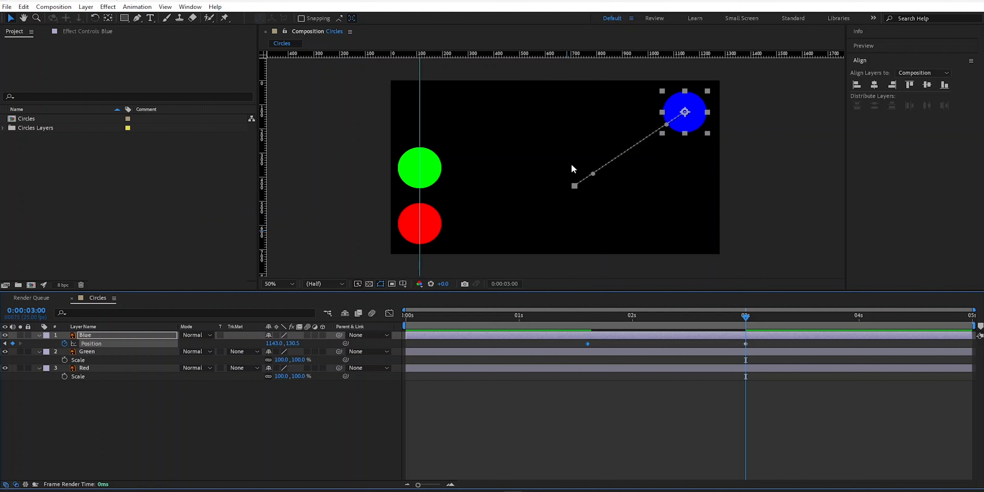
{"action": "left_click_drag", "start_coordinate": [588, 344], "coordinate": [550, 344]}
{"action": "key", "text": "ctrl+z"}
{"action": "key", "text": "ctrl+z"}
{"action": "key", "text": "ctrl+z"}
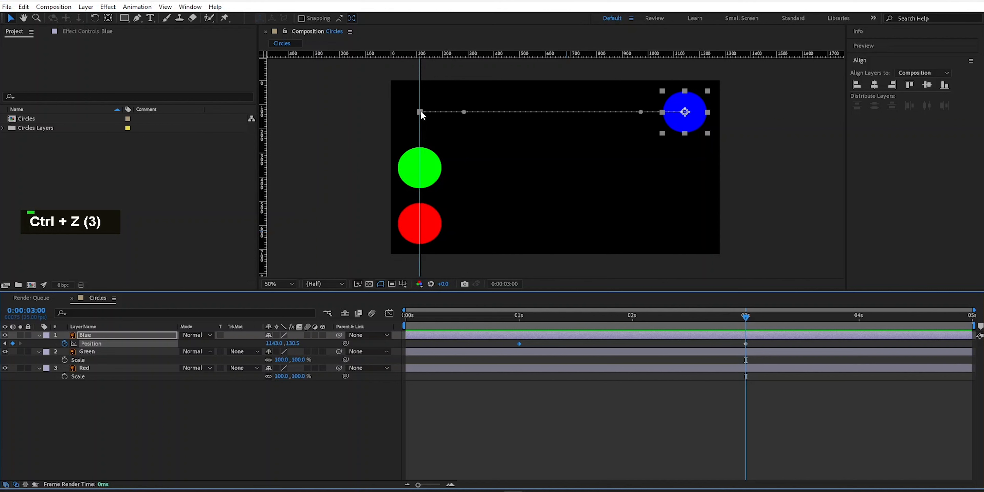
Review the Keyframe Interpolation settings of the Blue layer's first Position keyframe and close them without changes.
{"action": "right_click", "coordinate": [520, 344]}
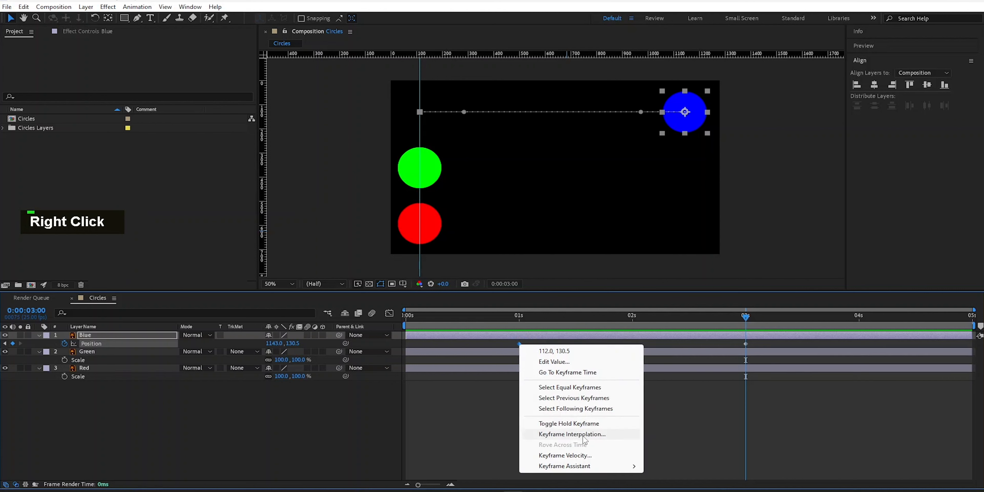
{"action": "right_click", "coordinate": [421, 112]}
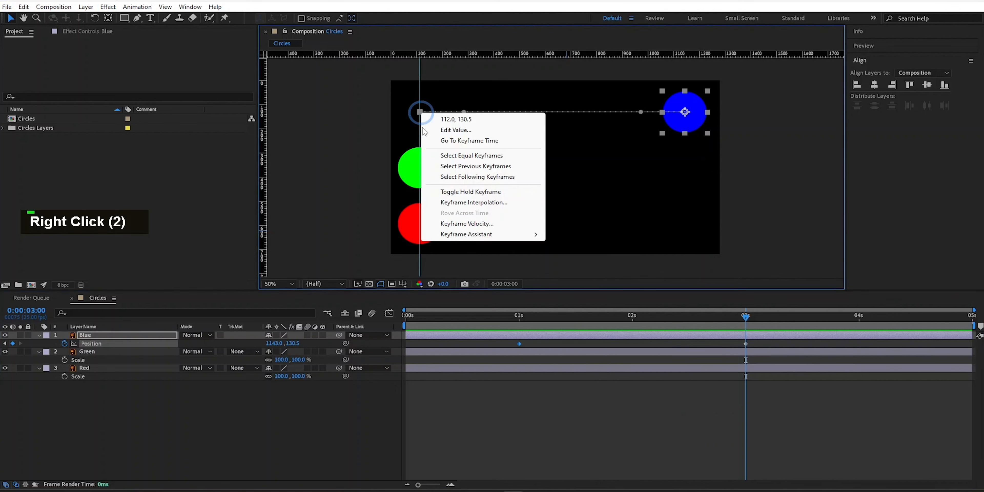
{"action": "left_click", "coordinate": [490, 204]}
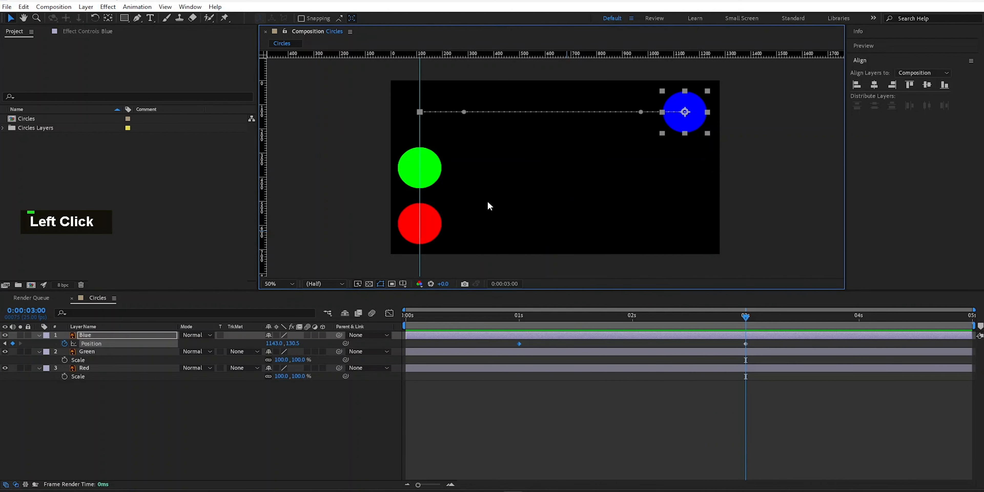
{"action": "left_click_drag", "start_coordinate": [641, 135], "coordinate": [526, 144]}
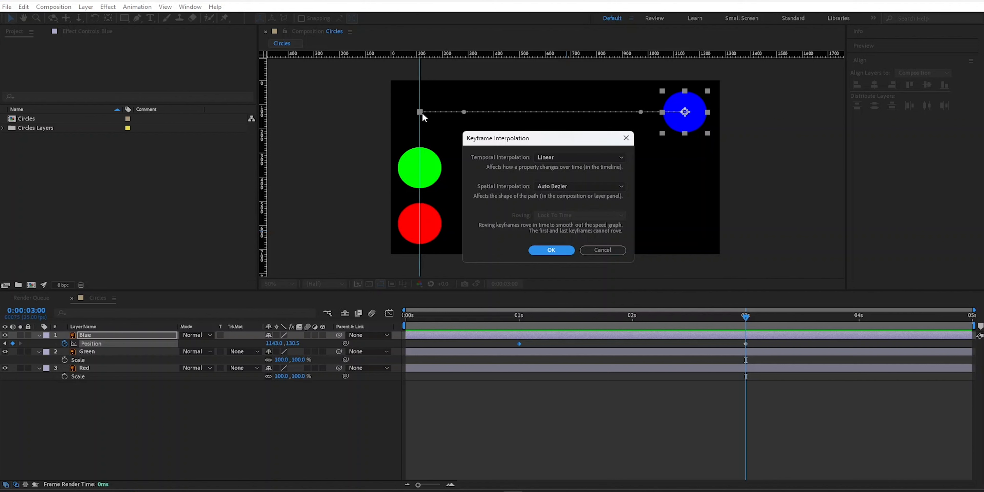
{"action": "left_click", "coordinate": [609, 249]}
{"action": "left_click", "coordinate": [578, 414]}
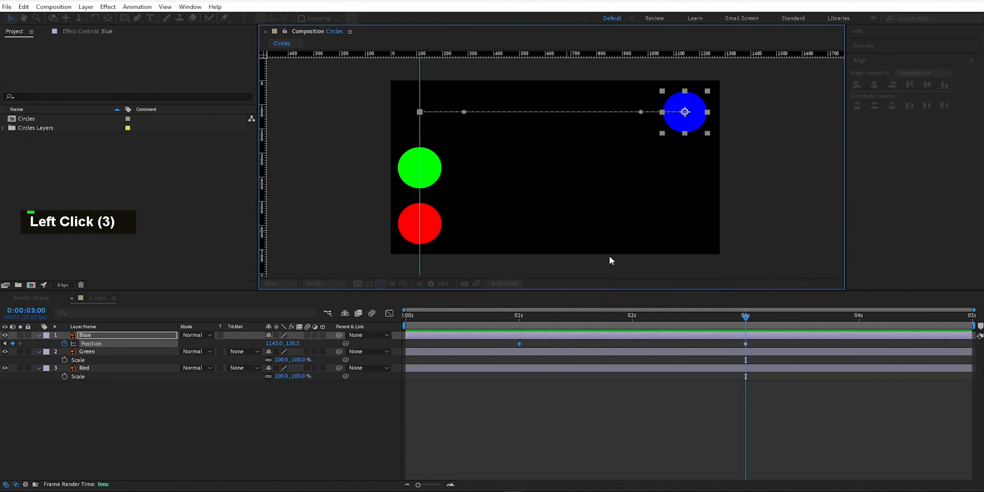
Set the temporal interpolation of the Blue layer's first Position keyframe to Bezier and check its marker in the timeline.
{"action": "right_click", "coordinate": [519, 343]}
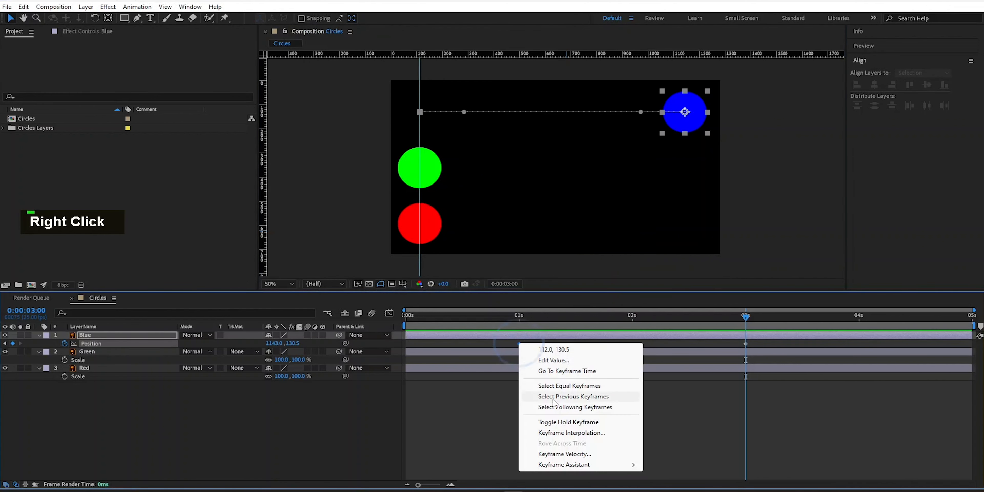
{"action": "left_click", "coordinate": [562, 433]}
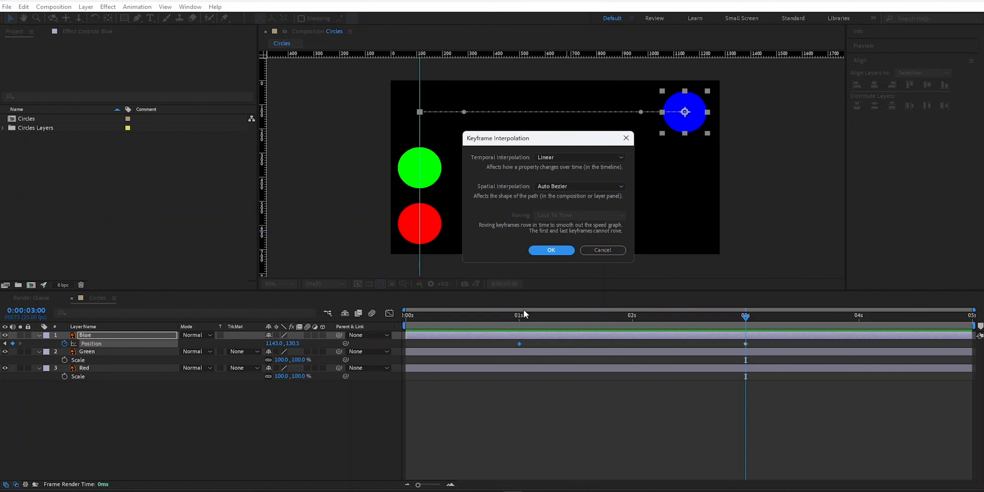
{"action": "left_click", "coordinate": [543, 160]}
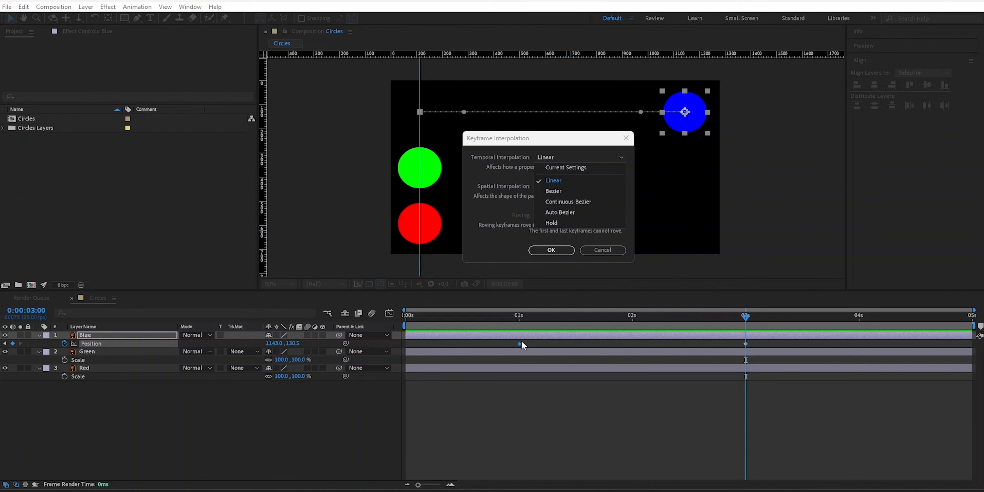
{"action": "left_click", "coordinate": [566, 191]}
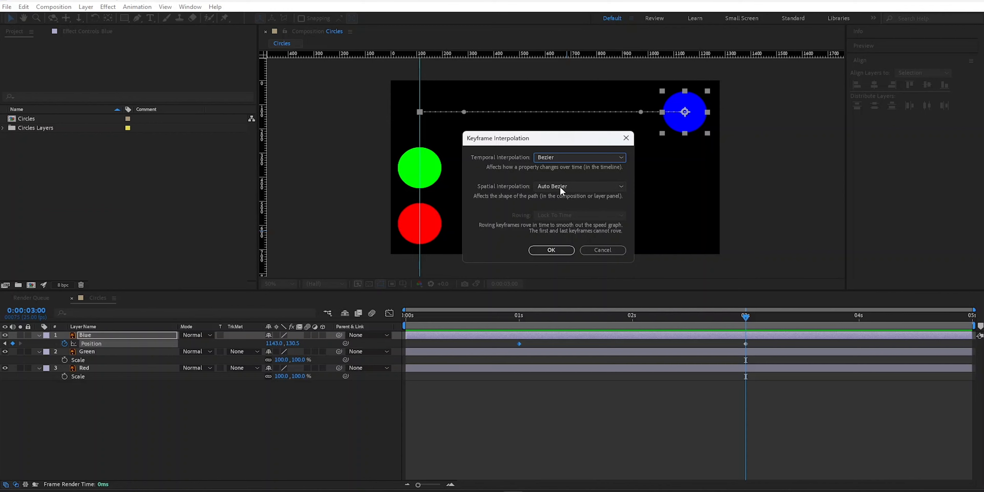
{"action": "left_click", "coordinate": [561, 250]}
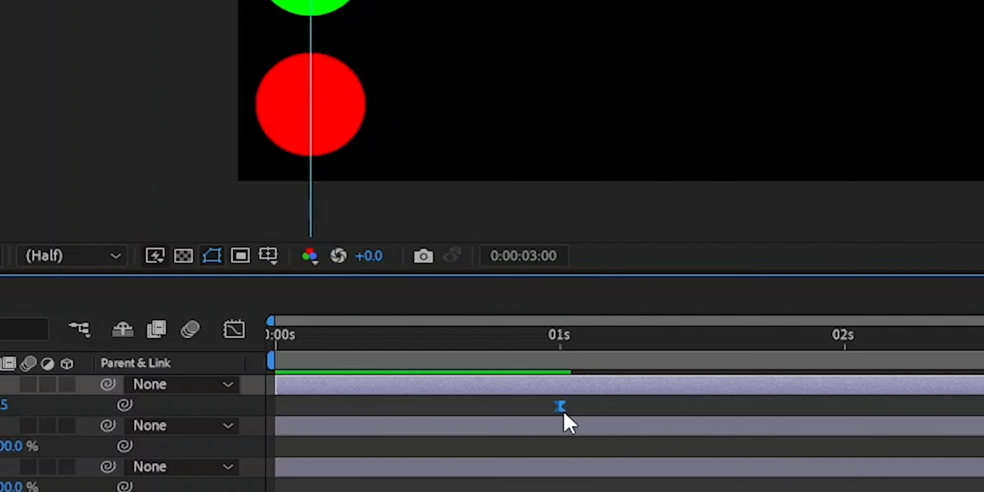
{"action": "mouse_move", "coordinate": [521, 346]}
{"action": "mouse_move", "coordinate": [564, 410]}
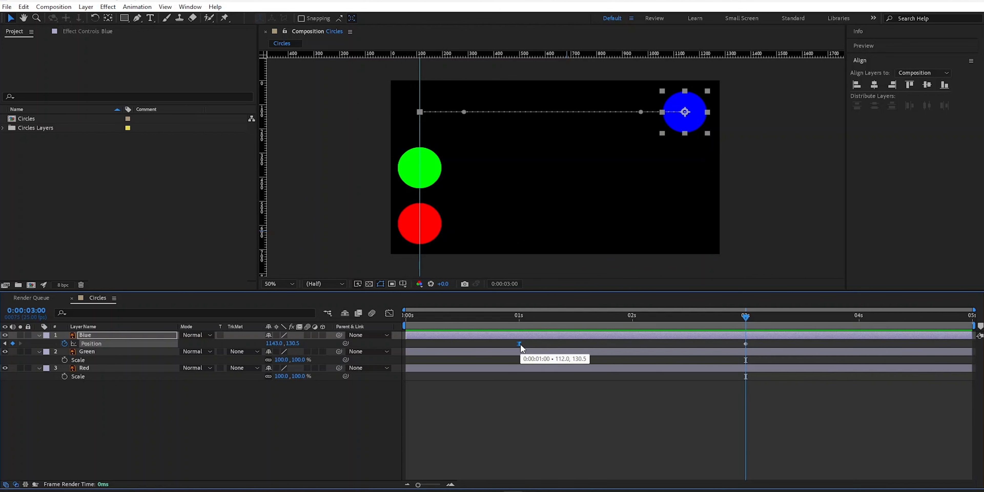
Set the temporal interpolation of the Blue layer's first Position keyframe back to Linear.
{"action": "right_click", "coordinate": [519, 343]}
{"action": "left_click", "coordinate": [556, 431]}
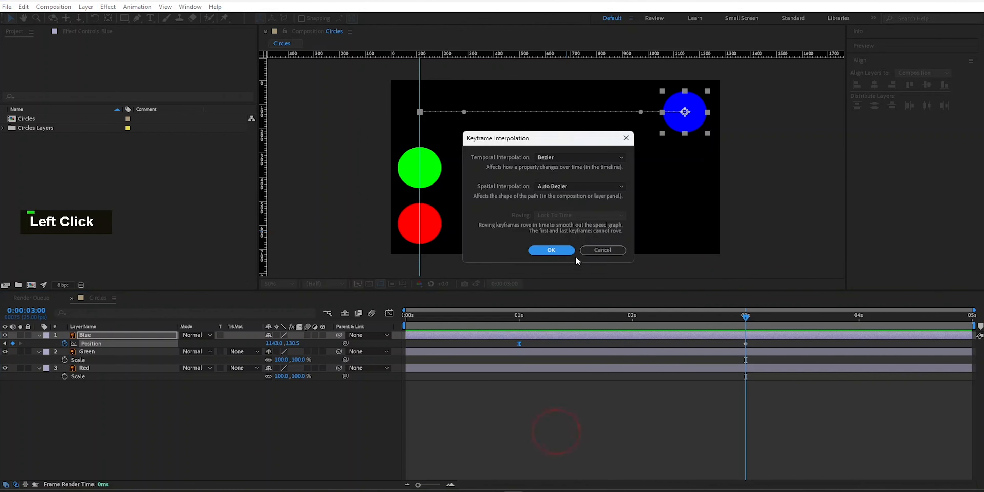
{"action": "left_click", "coordinate": [575, 158]}
{"action": "left_click", "coordinate": [560, 183]}
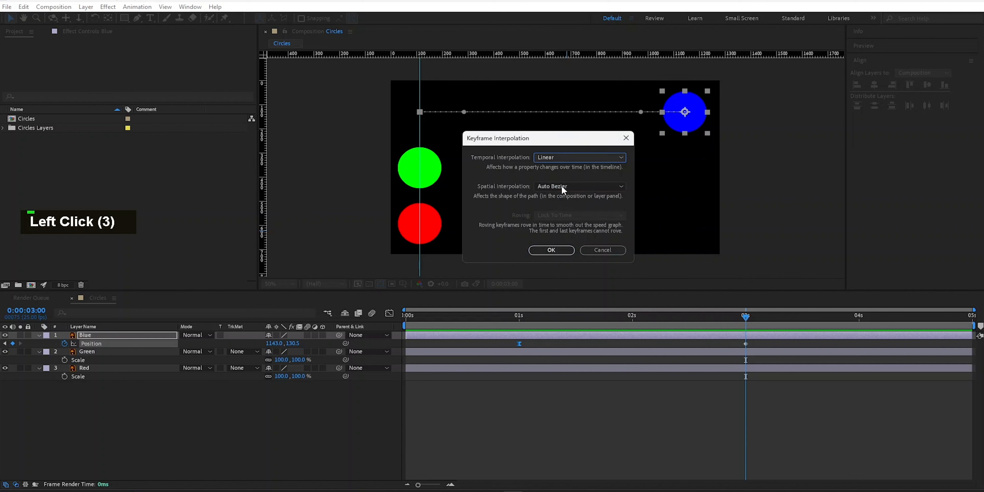
{"action": "left_click", "coordinate": [551, 250]}
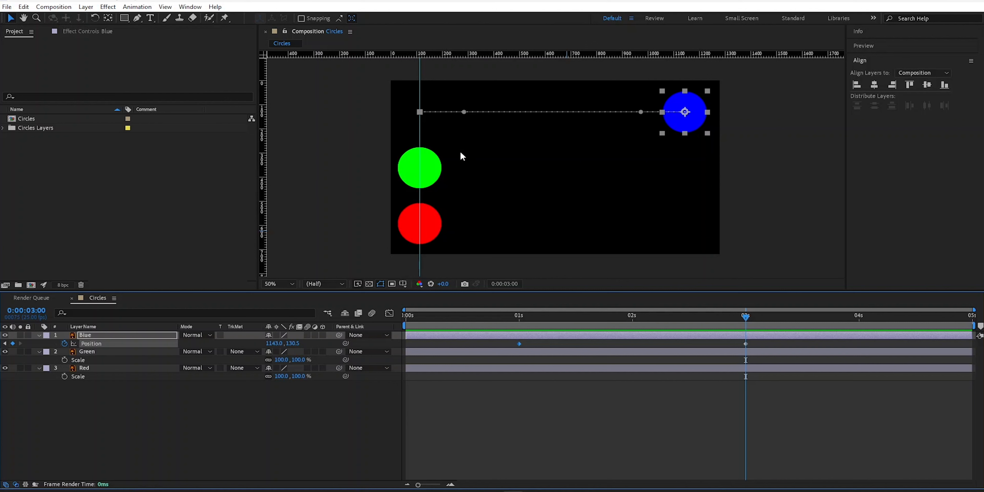
Set the spatial interpolation of the Blue layer's first Position keyframe to Continuous Bezier.
{"action": "right_click", "coordinate": [421, 113]}
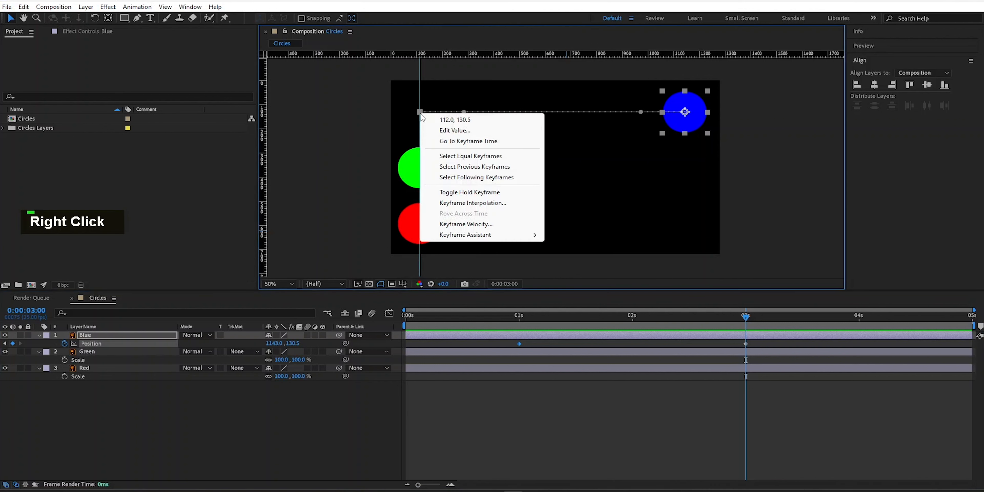
{"action": "left_click", "coordinate": [468, 204]}
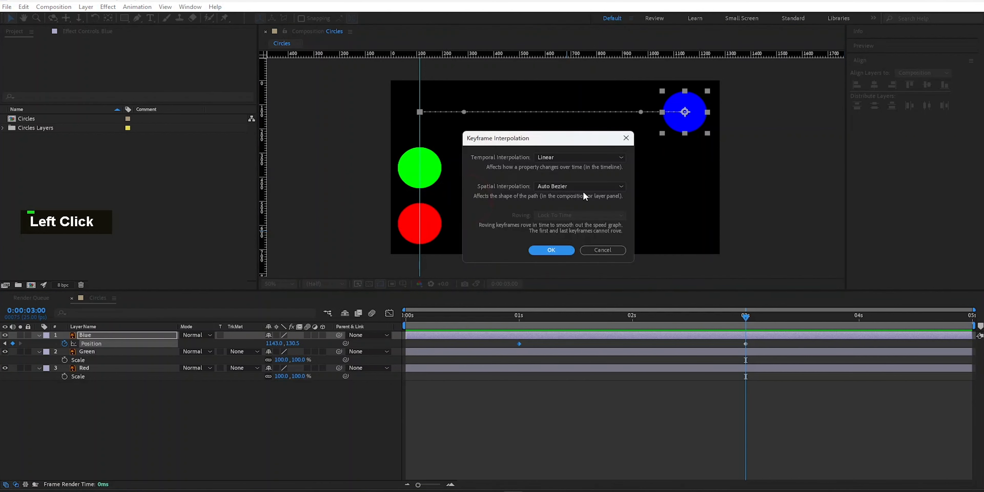
{"action": "left_click", "coordinate": [583, 188]}
{"action": "left_click", "coordinate": [566, 231]}
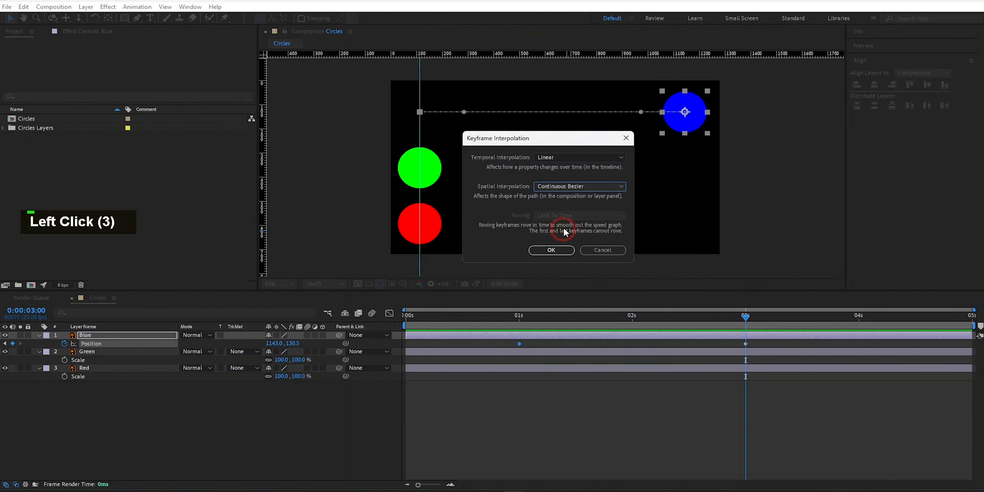
{"action": "left_click", "coordinate": [551, 250]}
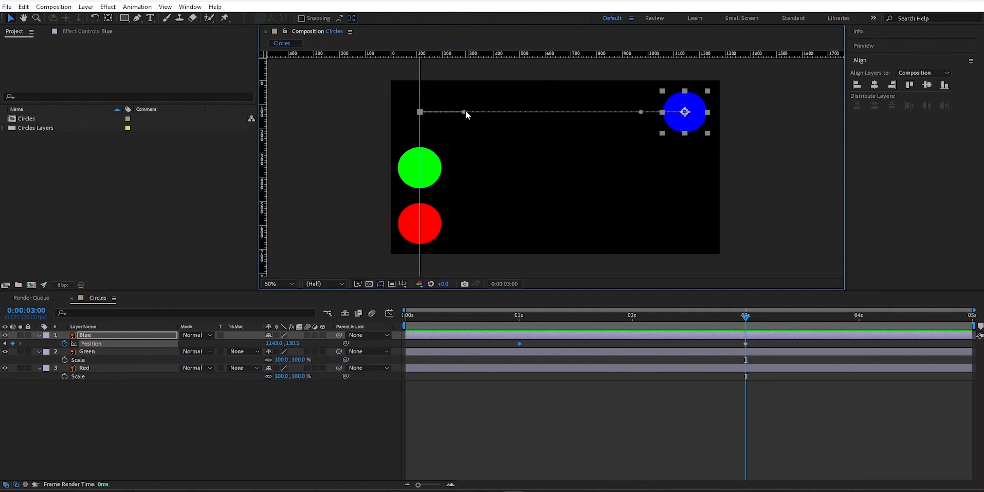
Set the spatial interpolation of the Blue layer's first Position keyframe to Linear.
{"action": "right_click", "coordinate": [421, 112]}
{"action": "left_click", "coordinate": [505, 202]}
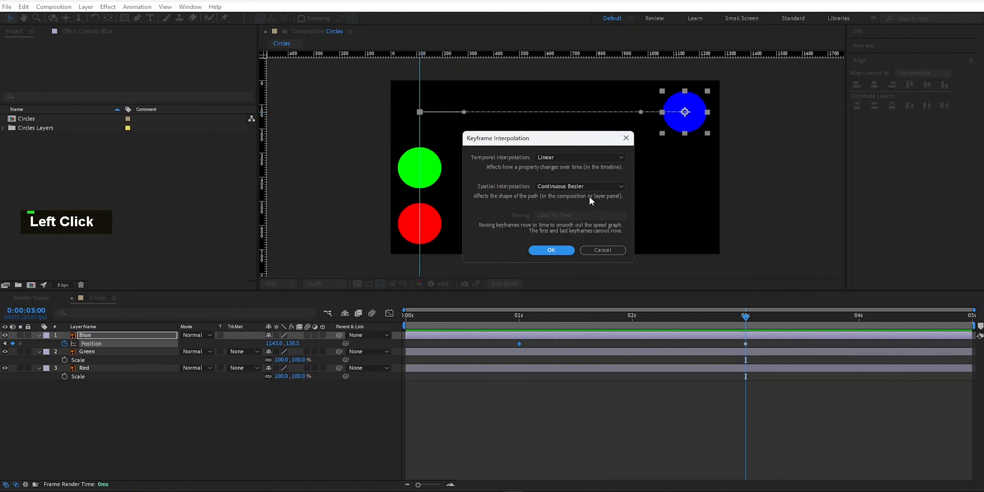
{"action": "left_click", "coordinate": [578, 186]}
{"action": "left_click", "coordinate": [560, 209]}
{"action": "left_click", "coordinate": [551, 250]}
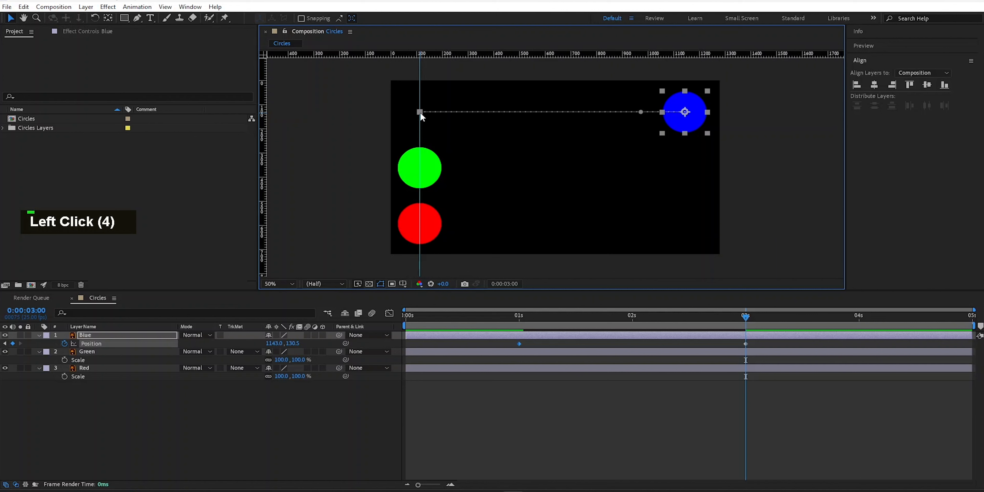
Pull a direction handle down from the Blue layer's first path keyframe with the Pen tool and check its interpolation settings.
{"action": "left_click", "coordinate": [137, 18]}
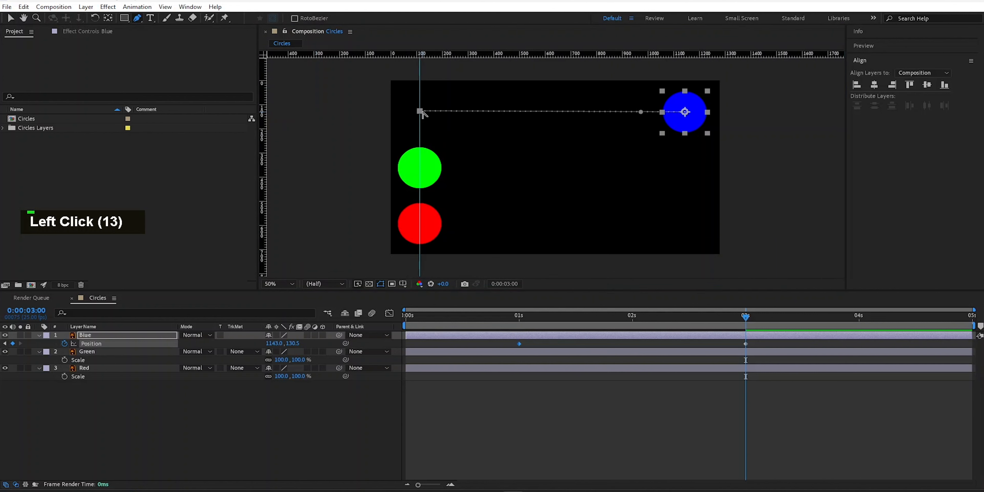
{"action": "left_click_drag", "start_coordinate": [421, 111], "coordinate": [582, 194]}
{"action": "right_click", "coordinate": [420, 110]}
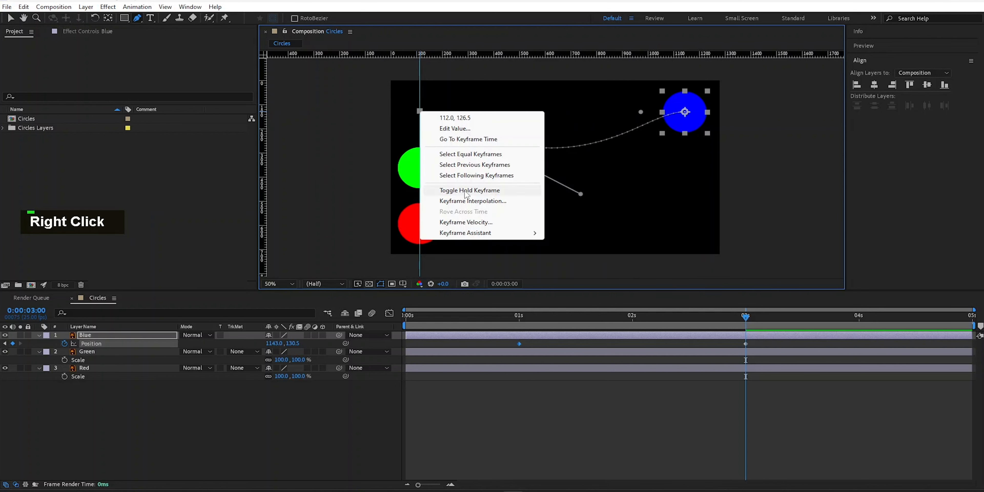
{"action": "left_click", "coordinate": [468, 202]}
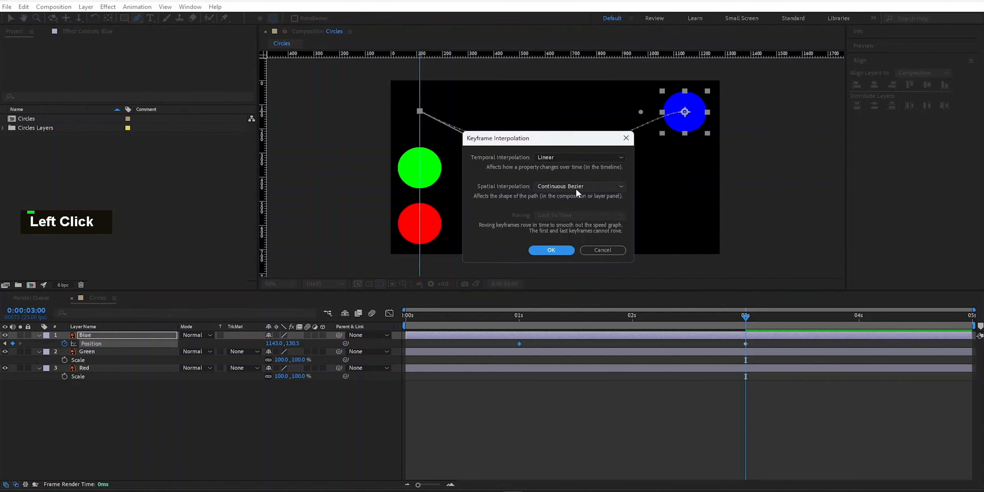
{"action": "left_click", "coordinate": [590, 250]}
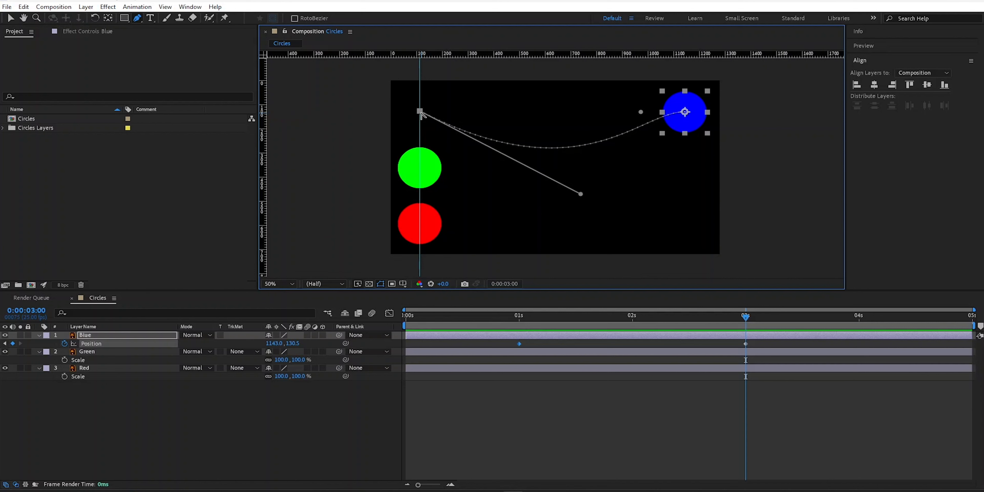
Review the temporal interpolation options of the Blue layer's first Position keyframe, and undo the motion path curve.
{"action": "right_click", "coordinate": [519, 344]}
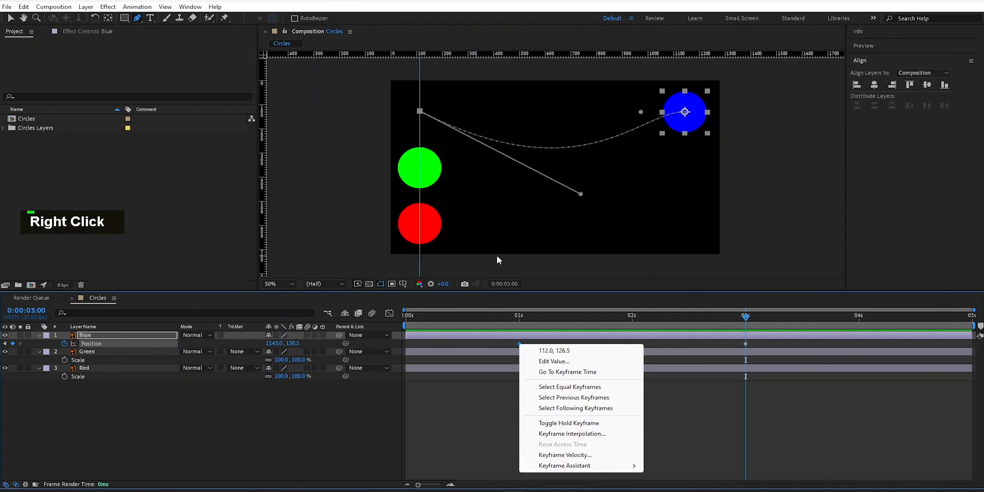
{"action": "mouse_move", "coordinate": [570, 469]}
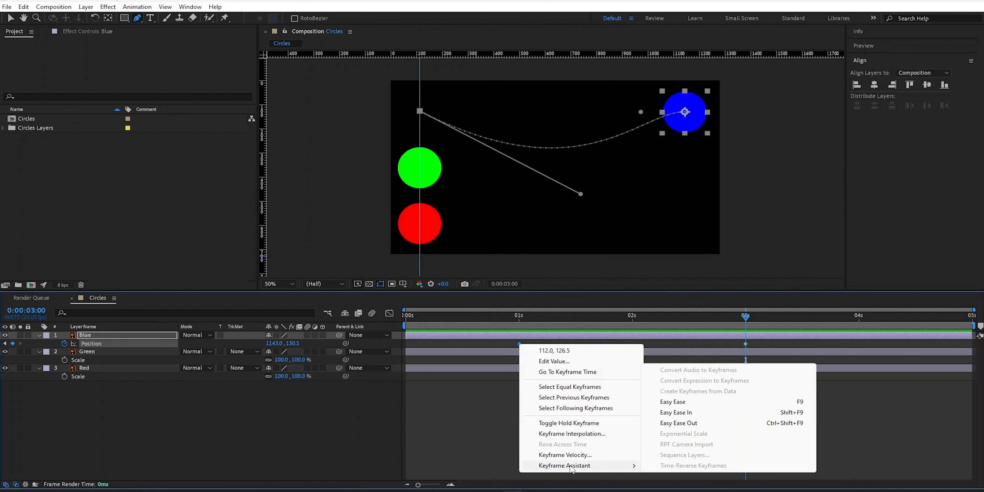
{"action": "left_click", "coordinate": [572, 434]}
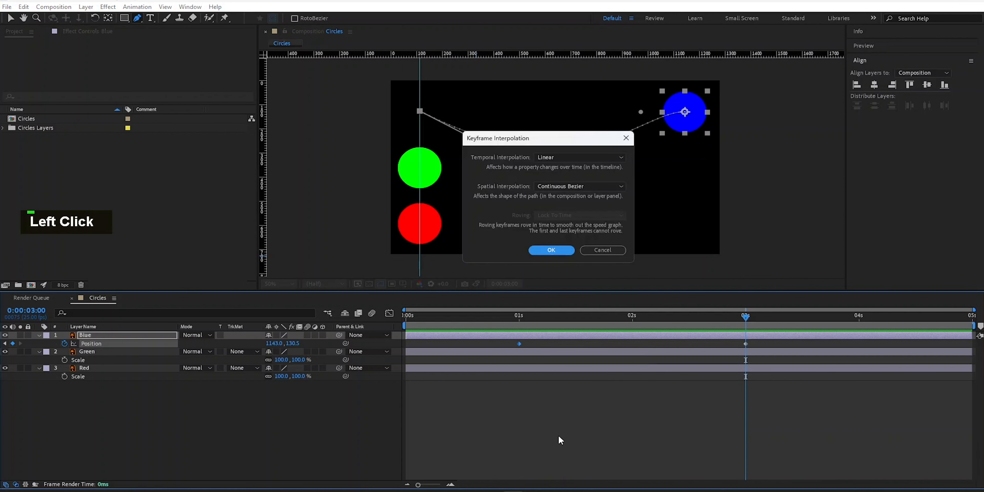
{"action": "left_click", "coordinate": [581, 157]}
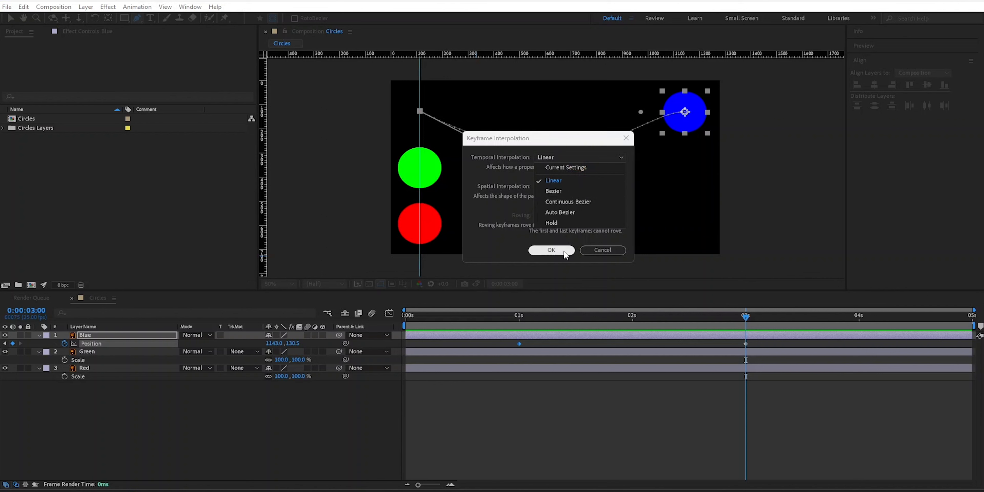
{"action": "left_click", "coordinate": [593, 250]}
{"action": "key", "text": "ctrl+z"}
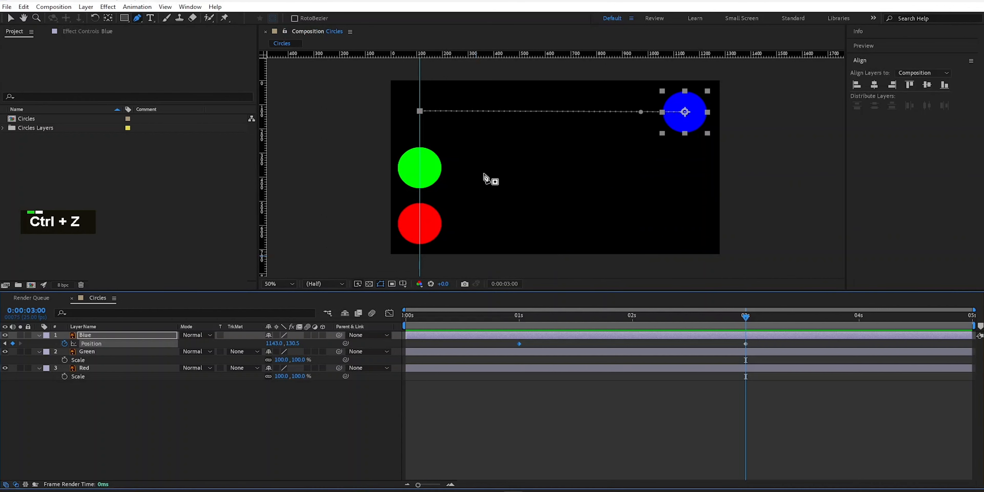
Review the Keyframe Assistant easing options for the Blue layer's first Position keyframe without applying any.
{"action": "left_click", "coordinate": [520, 345]}
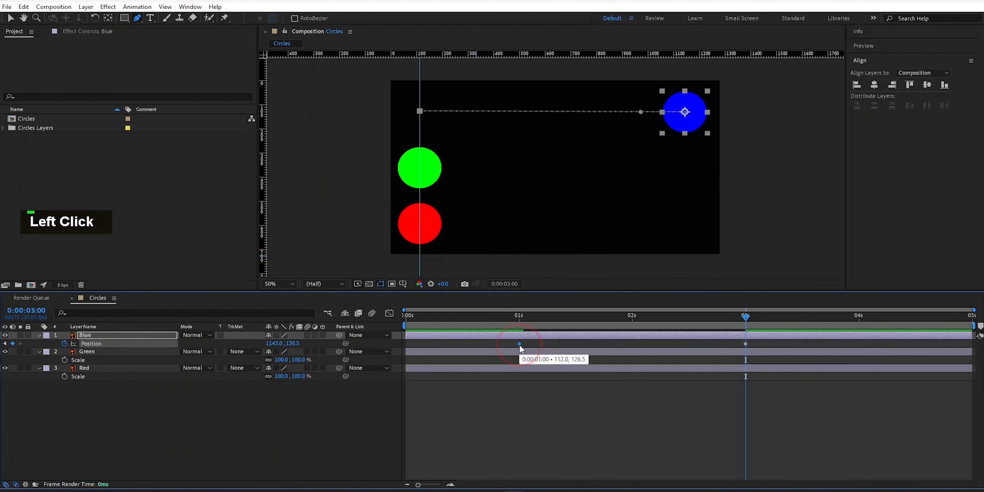
{"action": "right_click", "coordinate": [520, 346]}
{"action": "left_click", "coordinate": [604, 467]}
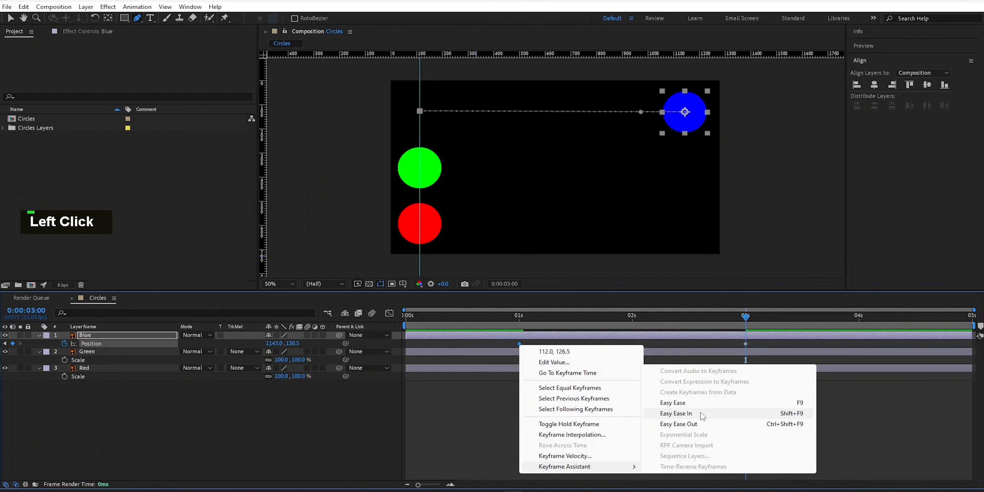
{"action": "left_click", "coordinate": [497, 422]}
Step through the Blue layer's Position keyframes, returning the current time to 0:00:01:00 with the Blue layer selected.
{"action": "left_click_drag", "start_coordinate": [743, 318], "coordinate": [714, 322]}
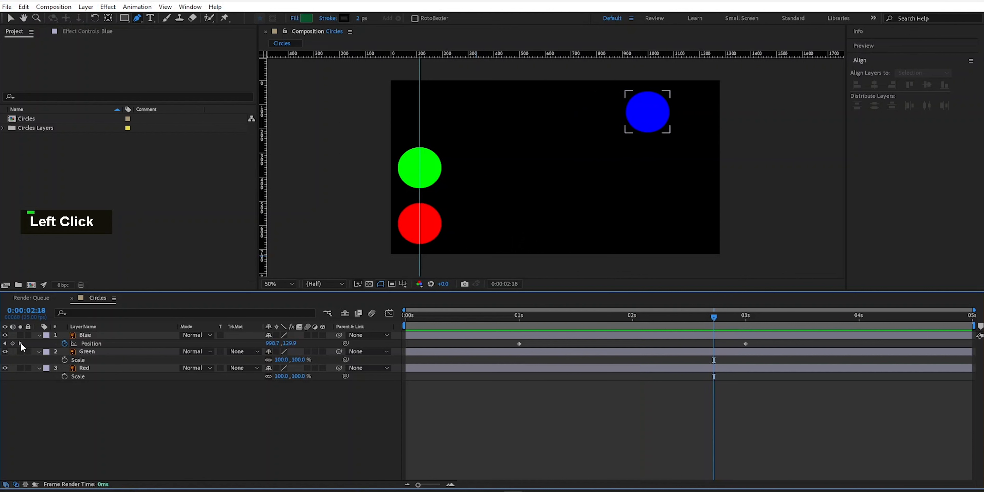
{"action": "left_click", "coordinate": [20, 343]}
{"action": "left_click", "coordinate": [7, 344]}
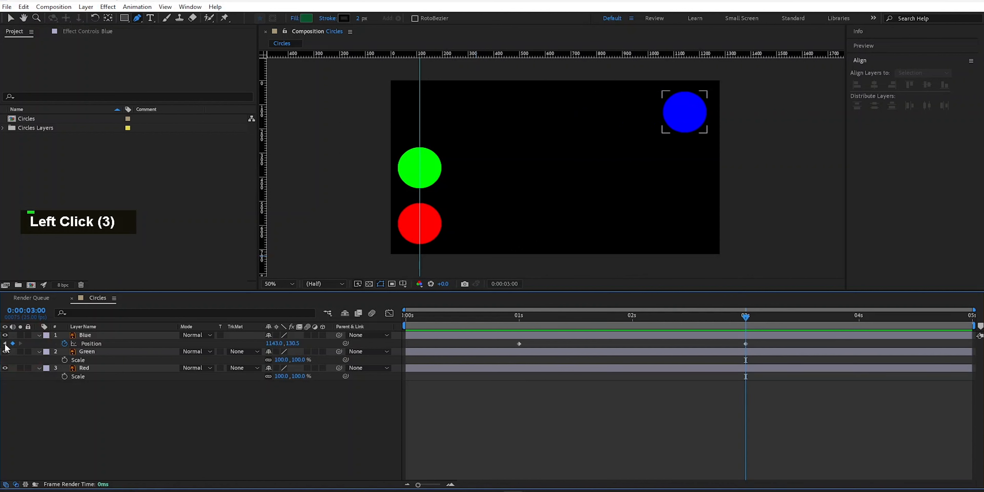
{"action": "left_click", "coordinate": [20, 343]}
{"action": "left_click_drag", "start_coordinate": [746, 327], "coordinate": [524, 336]}
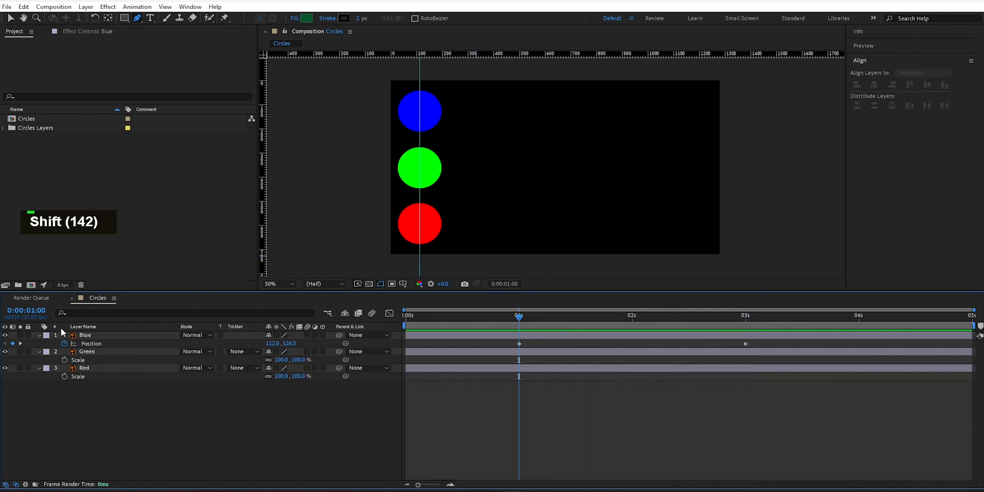
{"action": "left_click", "coordinate": [84, 335]}
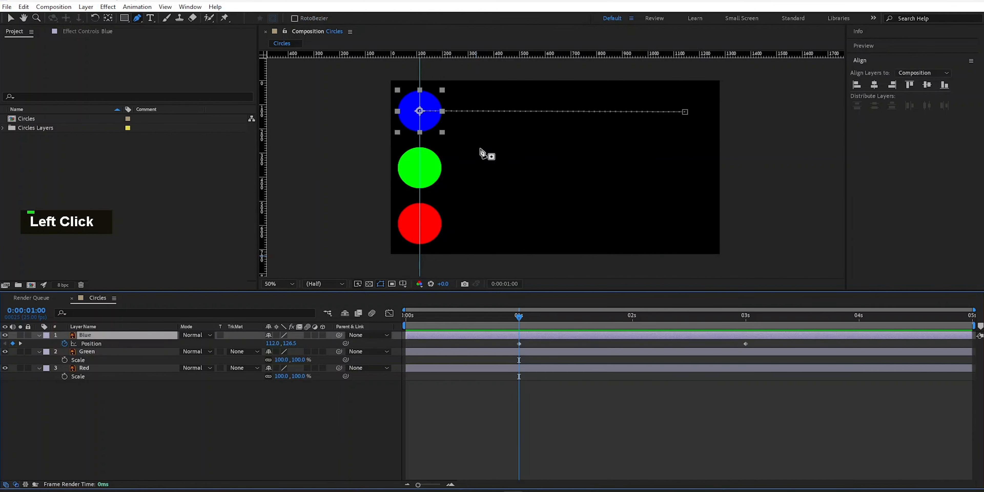
Switch to the Selection tool and magnify the composition view to 100% around the blue circle.
{"action": "key", "text": "v"}
{"action": "scroll", "coordinate": [496, 168], "scroll_direction": "down", "scroll_amount": 2}
{"action": "scroll", "coordinate": [481, 187], "scroll_direction": "up", "scroll_amount": 2}
{"action": "scroll", "coordinate": [482, 188], "scroll_direction": "up", "scroll_amount": 2}
{"action": "scroll", "coordinate": [483, 188], "scroll_direction": "down", "scroll_amount": 3}
{"action": "scroll", "coordinate": [482, 188], "scroll_direction": "up", "scroll_amount": 2}
{"action": "scroll", "coordinate": [482, 187], "scroll_direction": "down", "scroll_amount": 2}
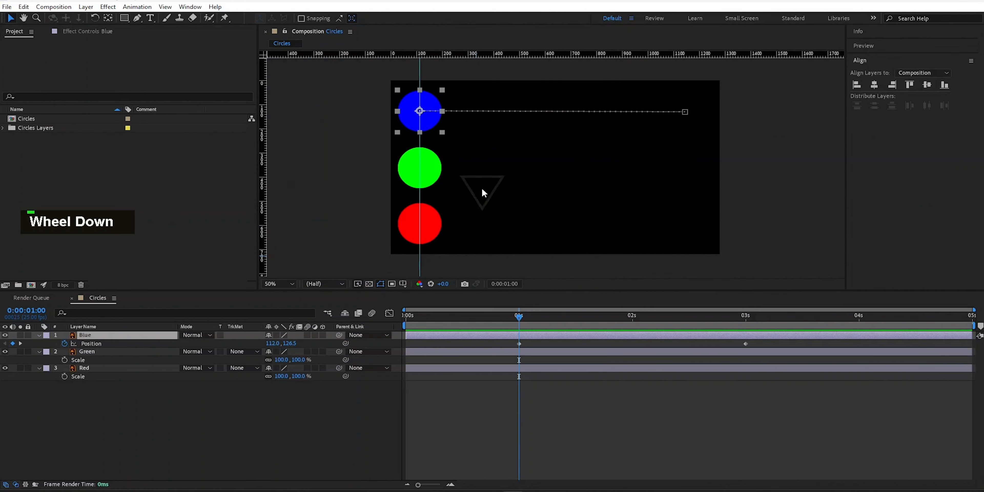
{"action": "key", "text": "space"}
{"action": "left_click_drag", "start_coordinate": [472, 162], "coordinate": [521, 215]}
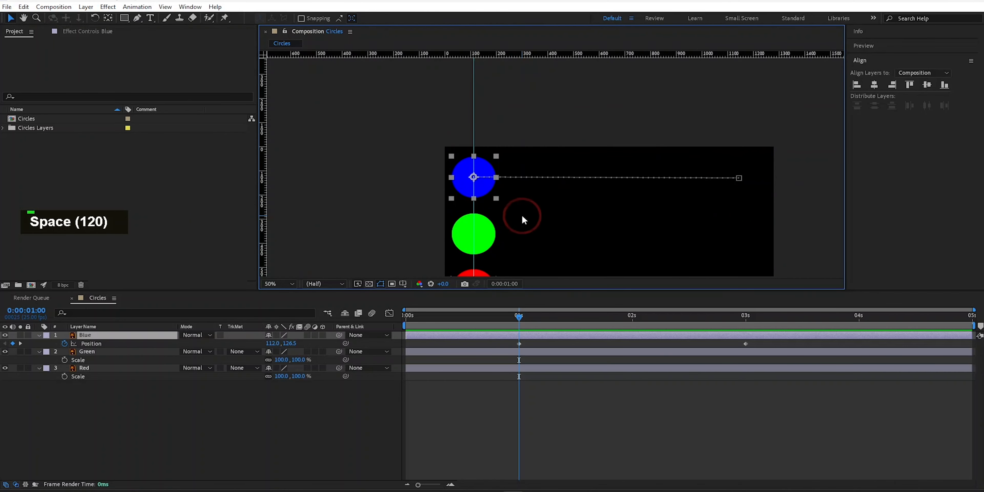
{"action": "scroll", "coordinate": [521, 214], "scroll_direction": "up", "scroll_amount": 2}
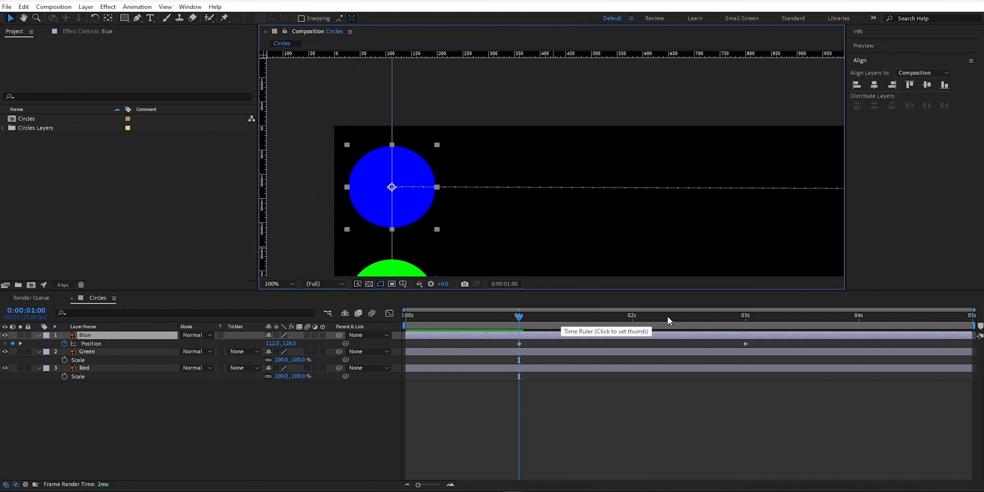
Step the current time frame by frame from 0:00:01:00 to 0:00:01:06 and back, watching the blue circle's movement.
{"action": "left_click", "coordinate": [522, 320]}
{"action": "mouse_move", "coordinate": [523, 320]}
{"action": "left_mouse_down"}
{"action": "mouse_move", "coordinate": [548, 318]}
{"action": "mouse_move", "coordinate": [521, 318]}
{"action": "left_mouse_up"}
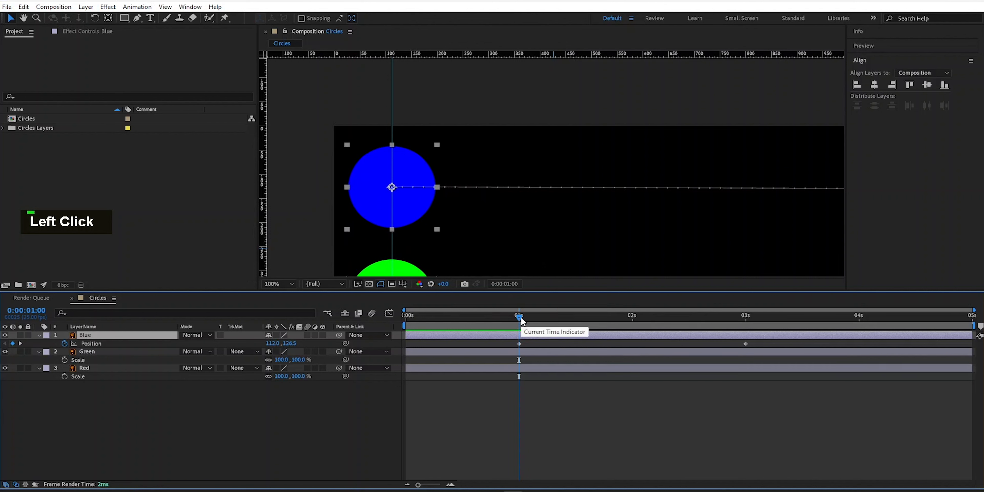
{"action": "key", "text": "Page_Down"}
{"action": "key", "text": "Page_Down"}
{"action": "key", "text": "Page_Down"}
{"action": "key", "text": "Page_Down"}
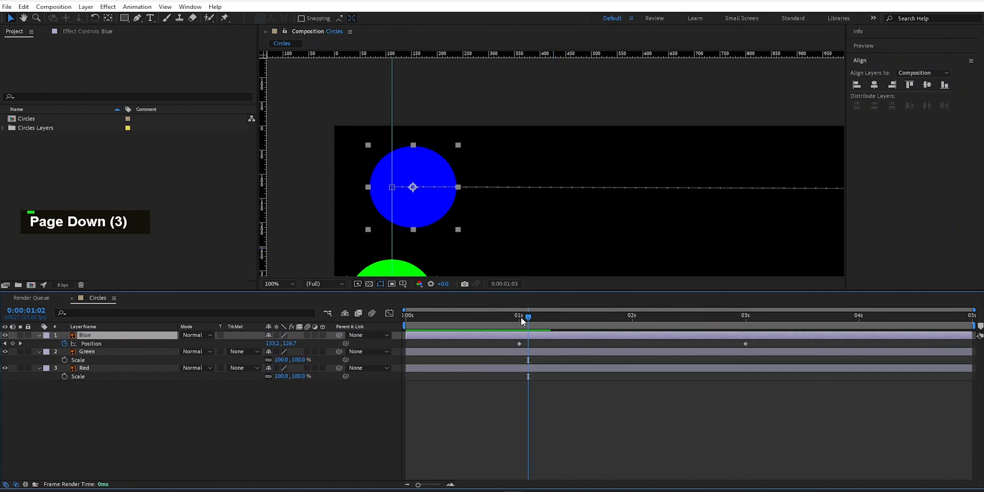
{"action": "key", "text": "Page_Down"}
{"action": "key", "text": "Page_Down"}
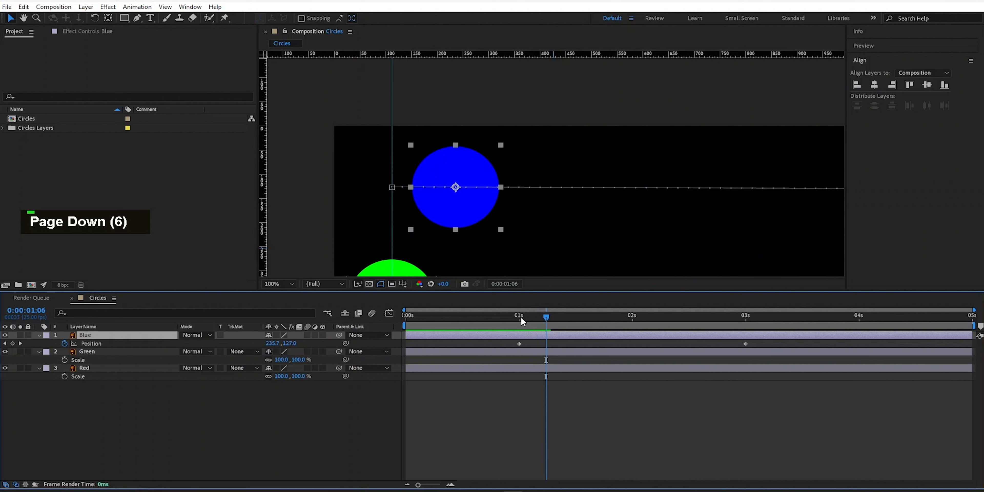
{"action": "key", "text": "Page_Up"}
{"action": "key", "text": "Page_Up"}
{"action": "key", "text": "Page_Up"}
{"action": "key", "text": "Page_Up"}
{"action": "key", "text": "Page_Up"}
{"action": "key", "text": "Page_Up"}
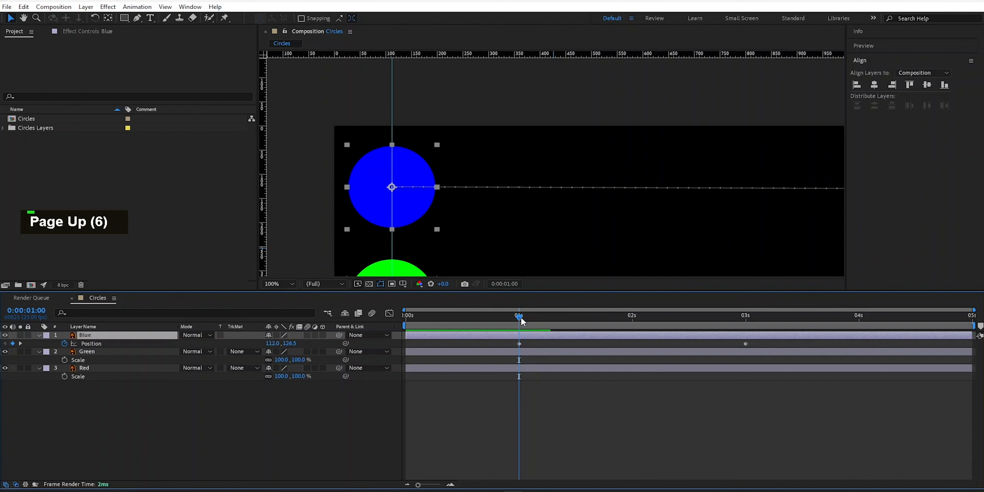
Advance the current time frame by frame from 0:00:01:00 to 0:00:01:18 to examine the blue circle's constant-speed movement.
{"action": "key", "text": "ctrl"}
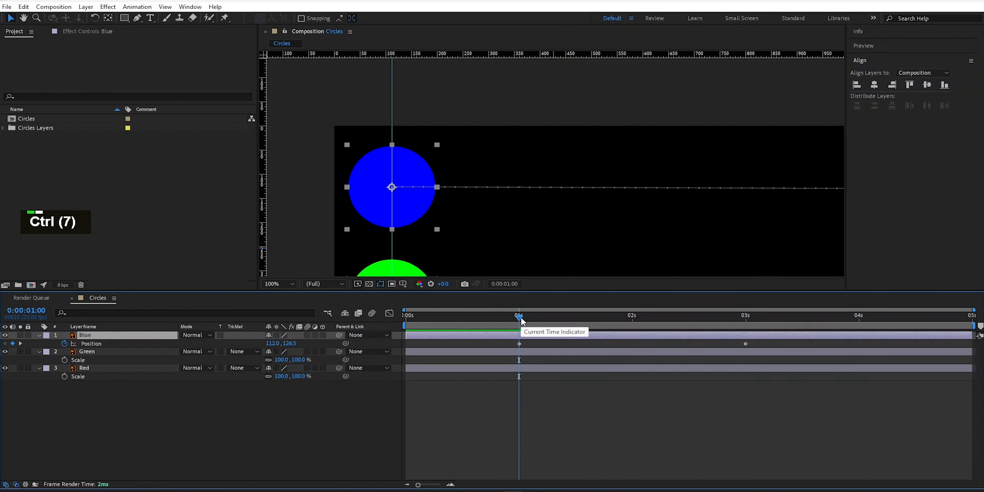
{"action": "key", "text": "ctrl+Right"}
{"action": "key", "text": "ctrl+Right"}
{"action": "key", "text": "ctrl+Right"}
{"action": "key", "text": "ctrl+Right"}
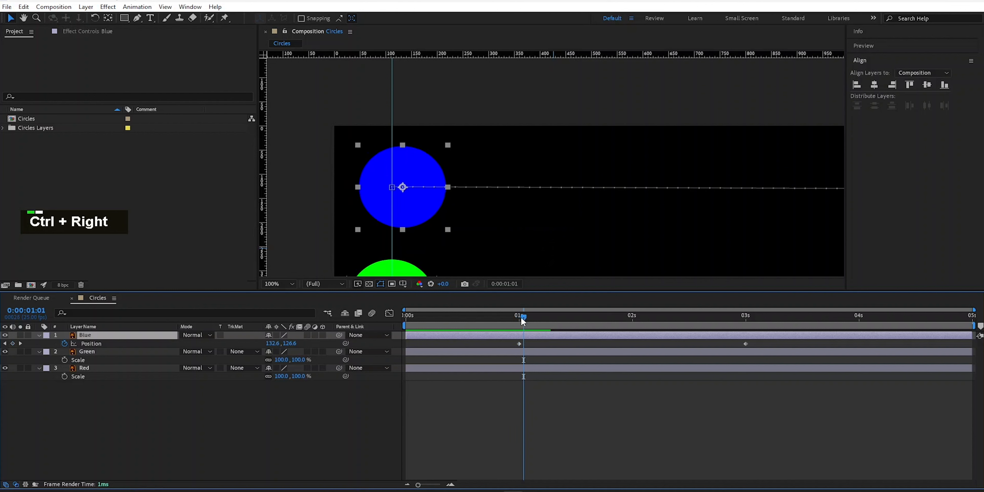
{"action": "key", "text": "ctrl+Right"}
{"action": "key", "text": "ctrl+Right"}
{"action": "key", "text": "ctrl+Right"}
{"action": "key", "text": "ctrl+Right"}
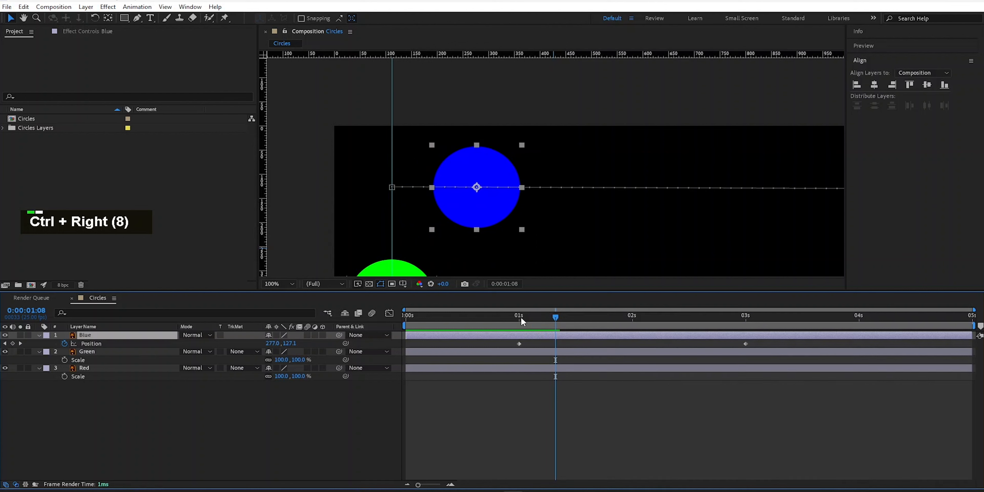
{"action": "key", "text": "ctrl"}
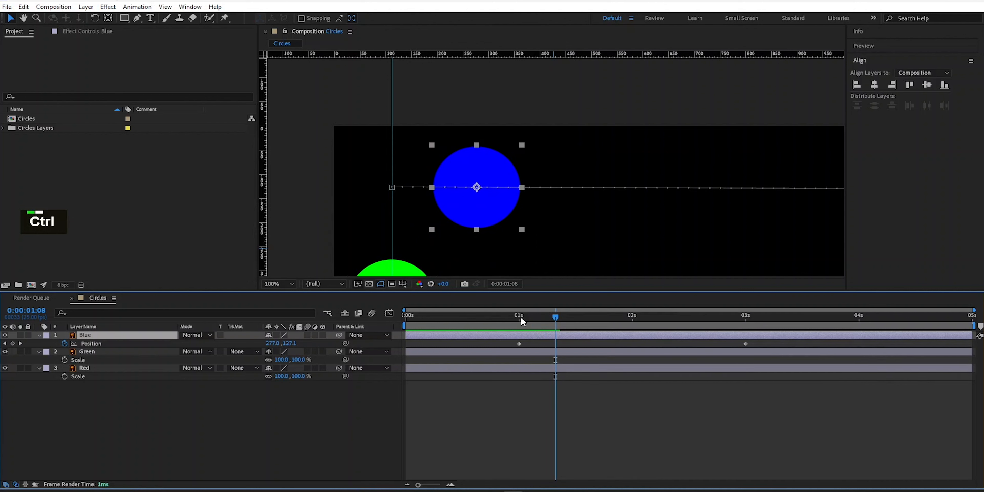
{"action": "key", "text": "ctrl+Right"}
{"action": "key", "text": "ctrl+Right"}
{"action": "key", "text": "ctrl+Right"}
{"action": "key", "text": "ctrl+Right"}
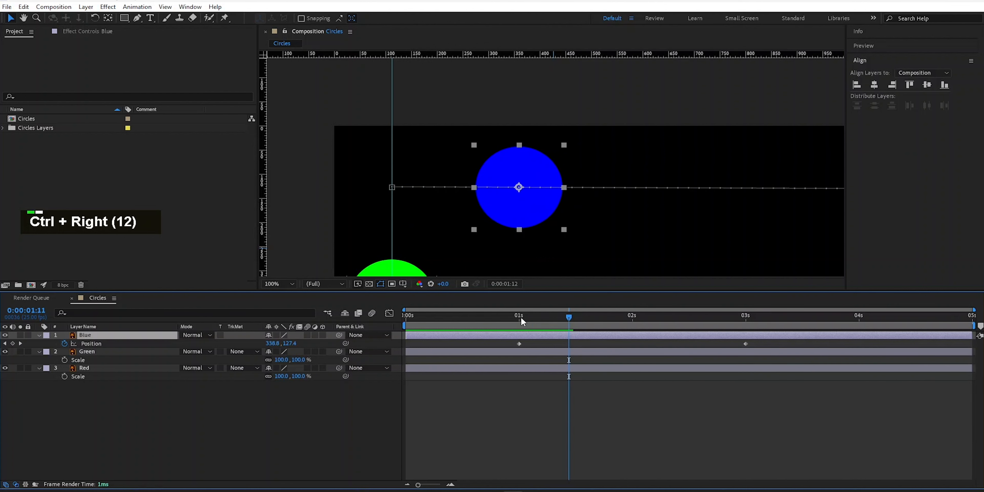
{"action": "key", "text": "ctrl+Right"}
{"action": "key", "text": "ctrl+Right"}
{"action": "key", "text": "ctrl+Right"}
{"action": "key", "text": "ctrl+Right"}
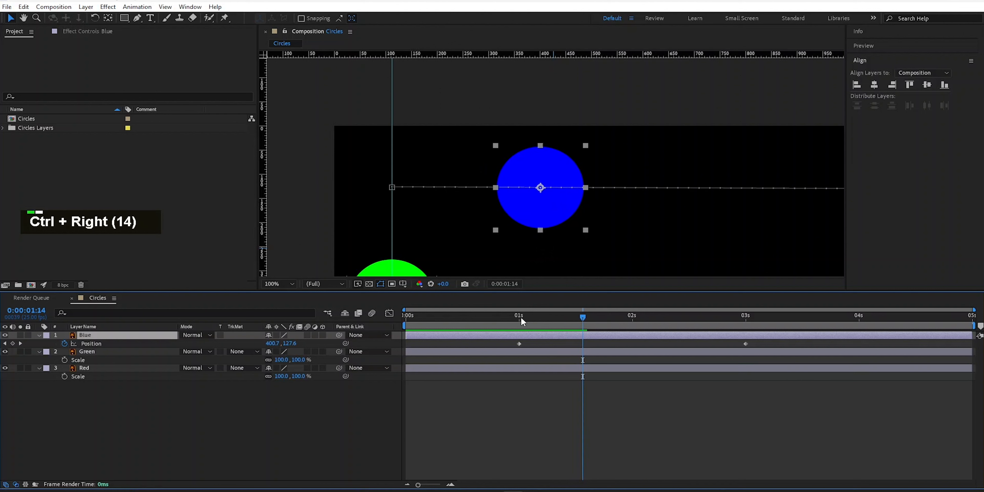
{"action": "key", "text": "ctrl+Right"}
{"action": "key", "text": "ctrl+Right"}
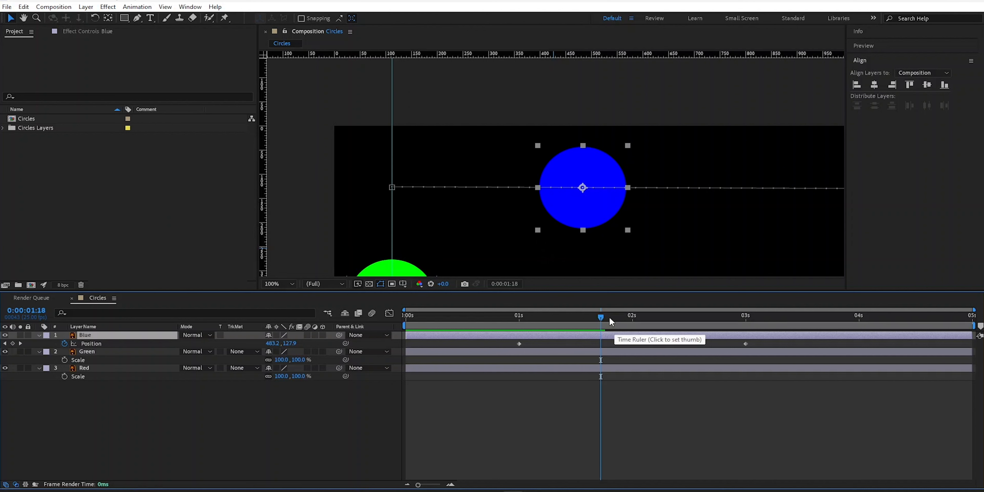
Apply Easy Ease Out to the Blue layer's first Position keyframe.
{"action": "left_click", "coordinate": [520, 345]}
{"action": "right_click", "coordinate": [520, 345]}
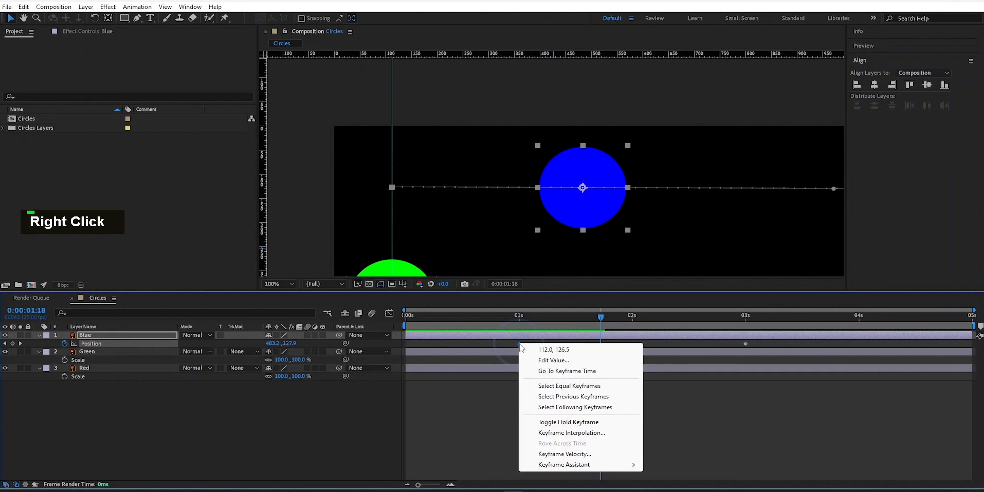
{"action": "mouse_move", "coordinate": [591, 467]}
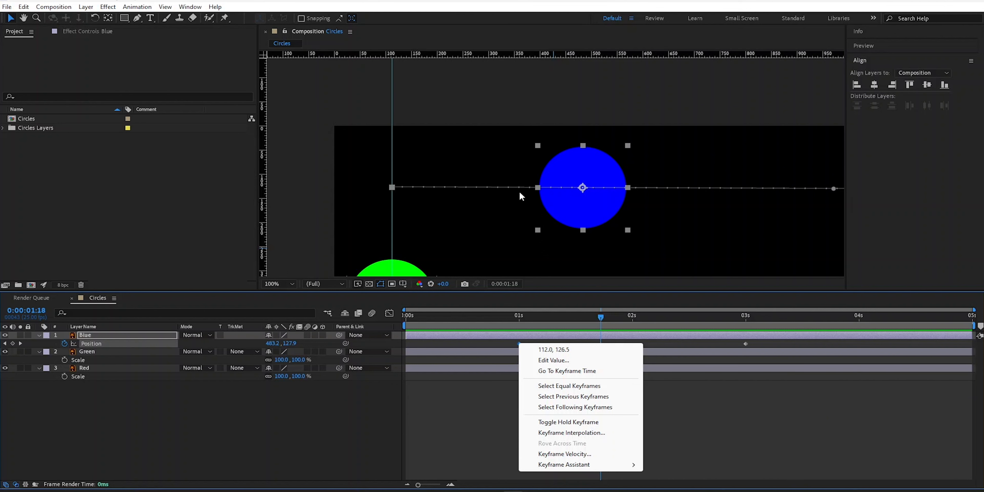
{"action": "left_click", "coordinate": [584, 464]}
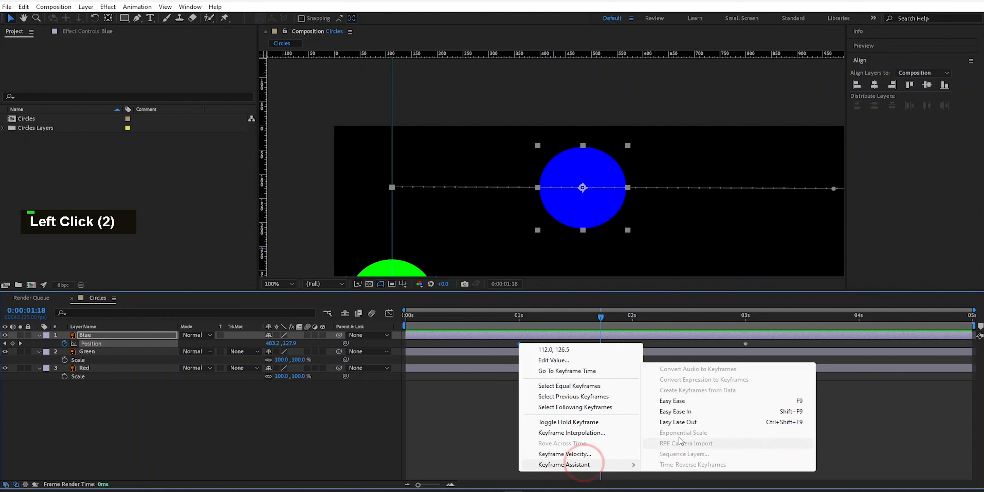
{"action": "left_click", "coordinate": [681, 425]}
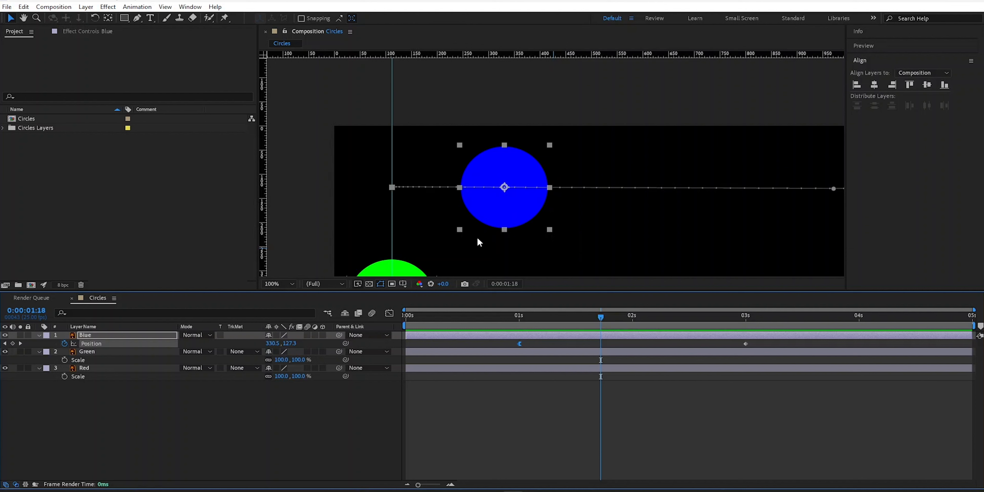
Move the current time to 0:00:03:00 and apply Easy Ease In to the Blue layer's second Position keyframe.
{"action": "left_click_drag", "start_coordinate": [601, 323], "coordinate": [748, 325]}
{"action": "left_click_drag", "start_coordinate": [679, 215], "coordinate": [434, 203]}
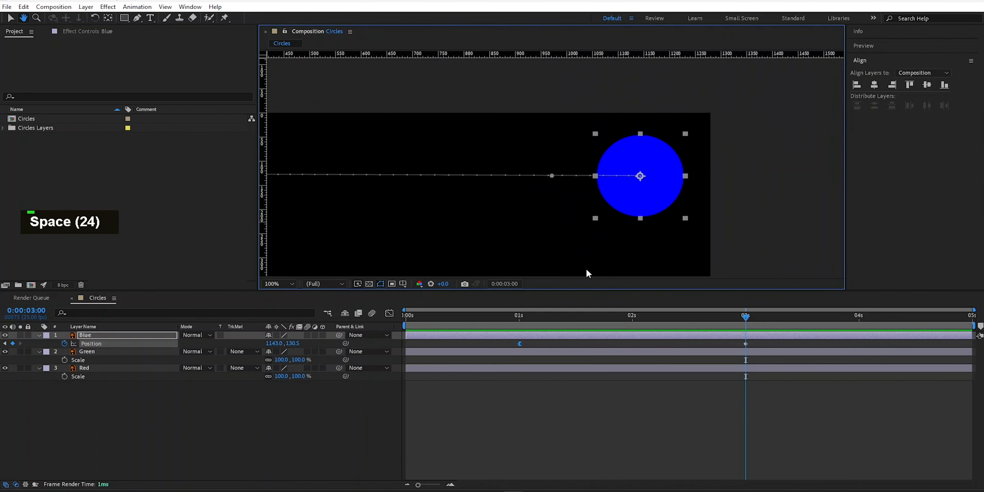
{"action": "right_click", "coordinate": [746, 344]}
{"action": "left_click", "coordinate": [791, 465]}
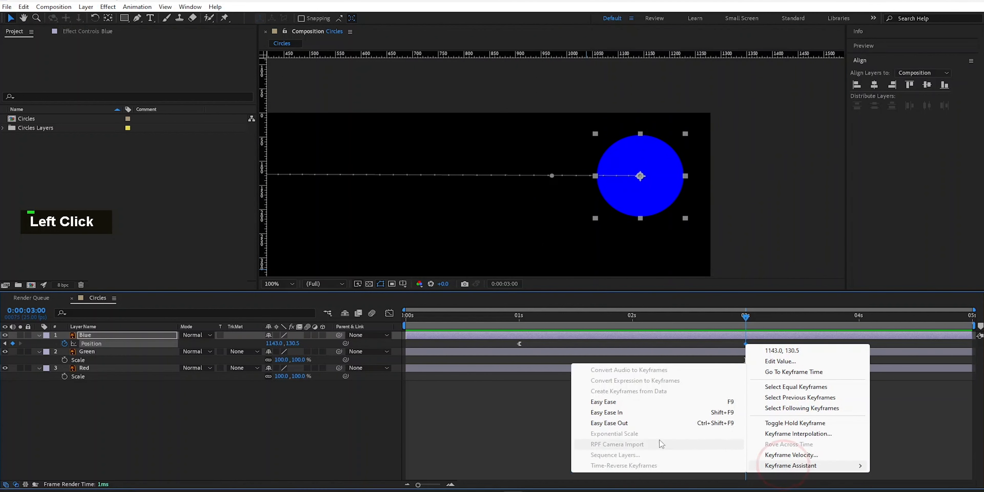
{"action": "left_click", "coordinate": [623, 412]}
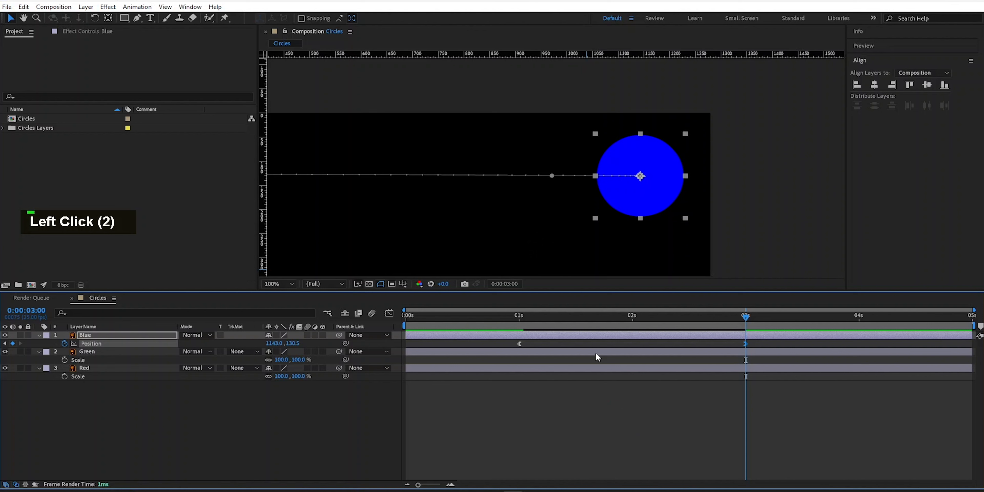
Preview the eased blue circle animation from 0:00:01:00, and set the current time to 0:00:03:00.
{"action": "scroll", "coordinate": [461, 237], "scroll_direction": "down", "scroll_amount": 2}
{"action": "left_click_drag", "start_coordinate": [741, 314], "coordinate": [519, 317]}
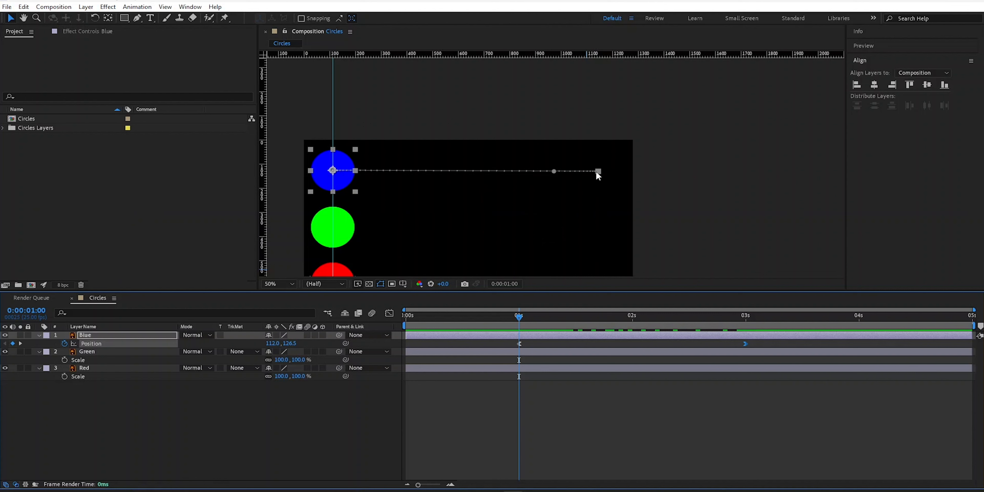
{"action": "key", "text": "space"}
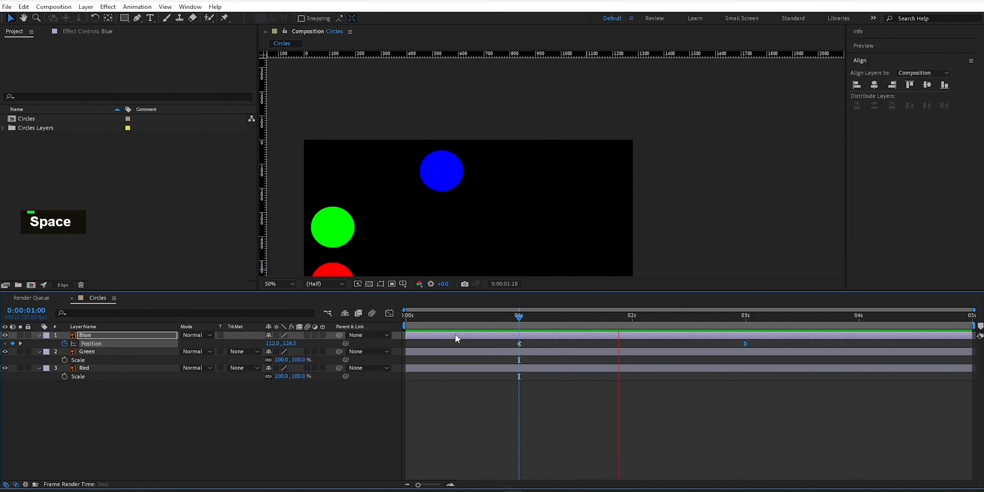
{"action": "key", "text": "space"}
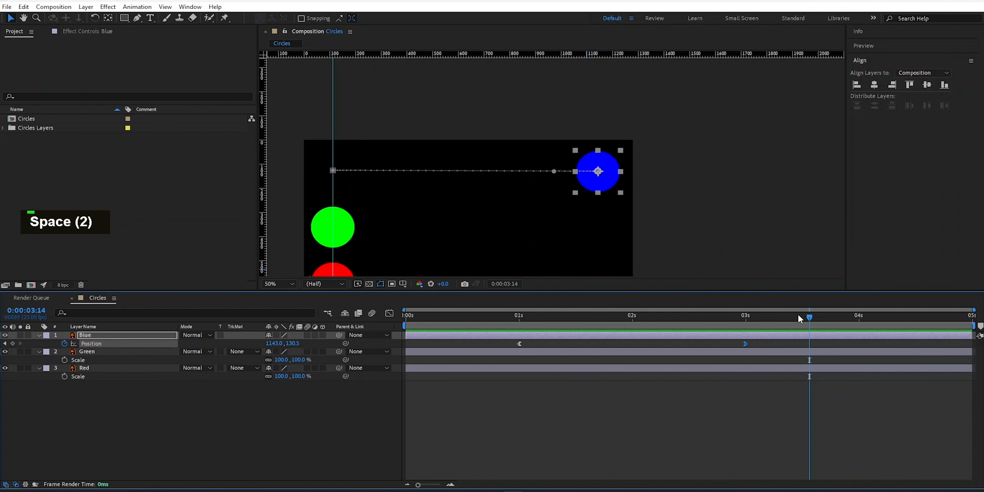
{"action": "left_click_drag", "start_coordinate": [811, 317], "coordinate": [746, 323]}
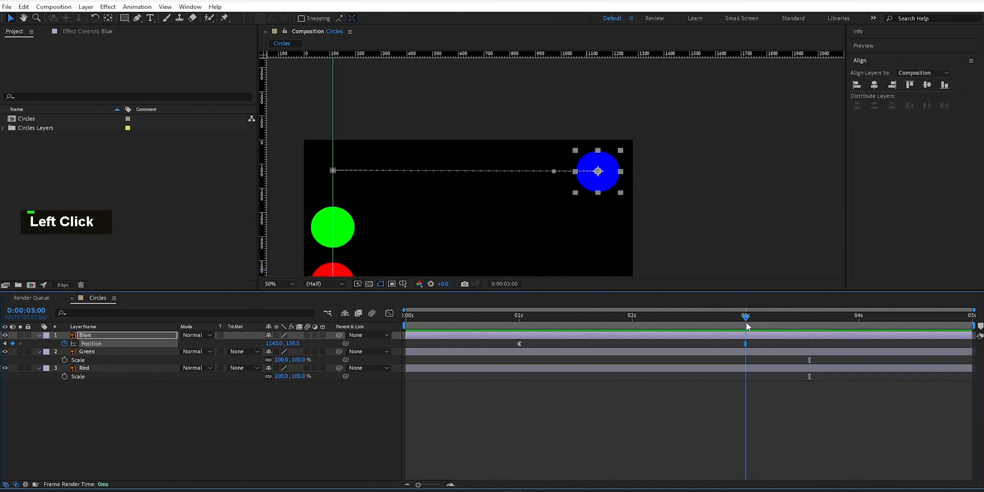
Reveal the Green layer's Position property and start its animation with a keyframe at 0:00:01:00.
{"action": "left_click", "coordinate": [344, 248]}
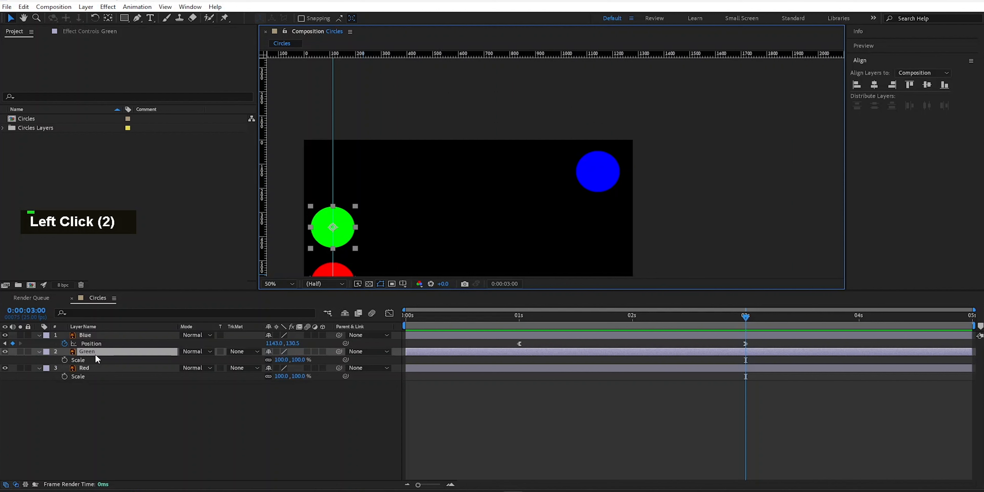
{"action": "key", "text": "p"}
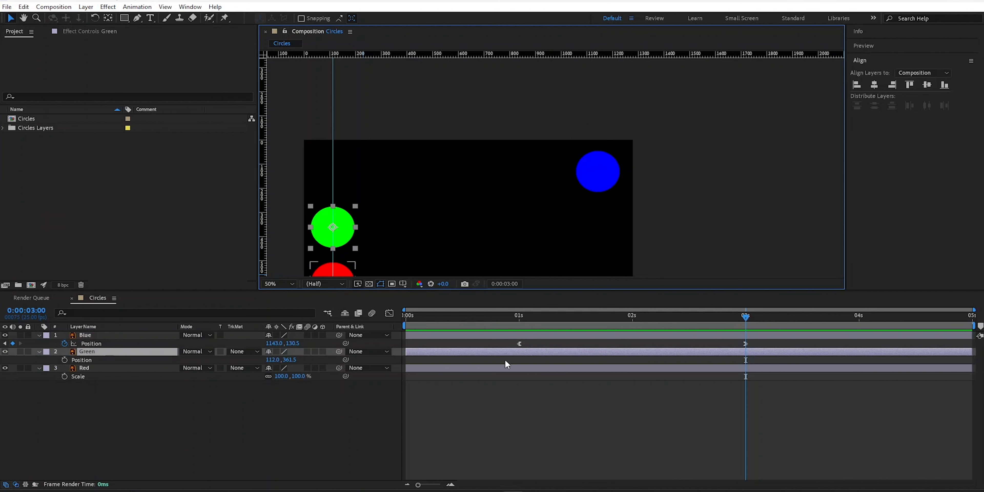
{"action": "left_click_drag", "start_coordinate": [748, 316], "coordinate": [524, 318]}
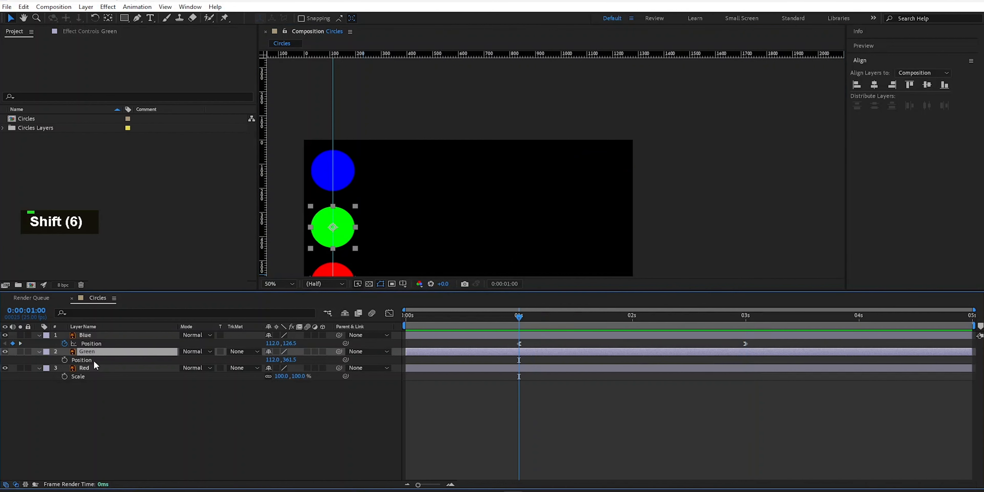
{"action": "left_click", "coordinate": [65, 360]}
Add a Position keyframe for the Green layer at 0:00:03:00 with its X value set to 1145.
{"action": "left_click", "coordinate": [532, 317], "text": "shift"}
{"action": "left_click_drag", "start_coordinate": [532, 317], "coordinate": [746, 321]}
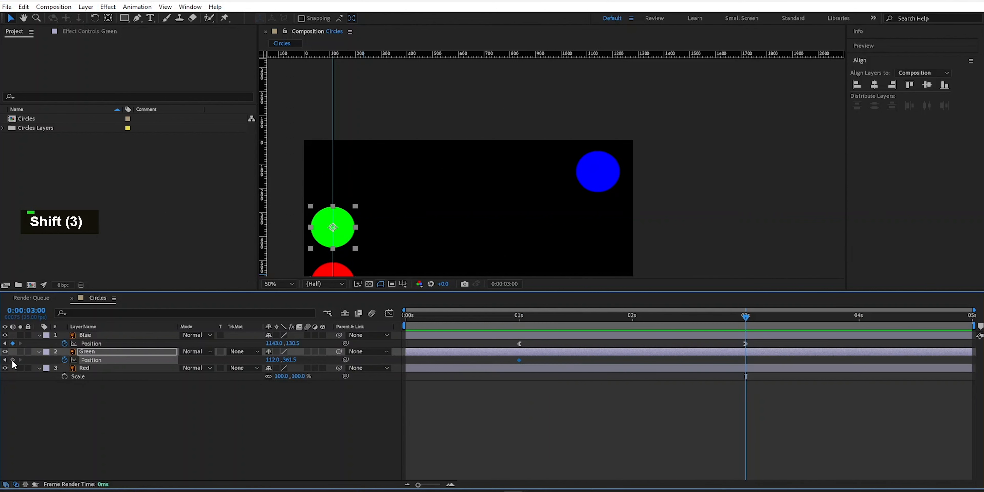
{"action": "left_click", "coordinate": [13, 360]}
{"action": "left_click_drag", "start_coordinate": [279, 360], "coordinate": [792, 355]}
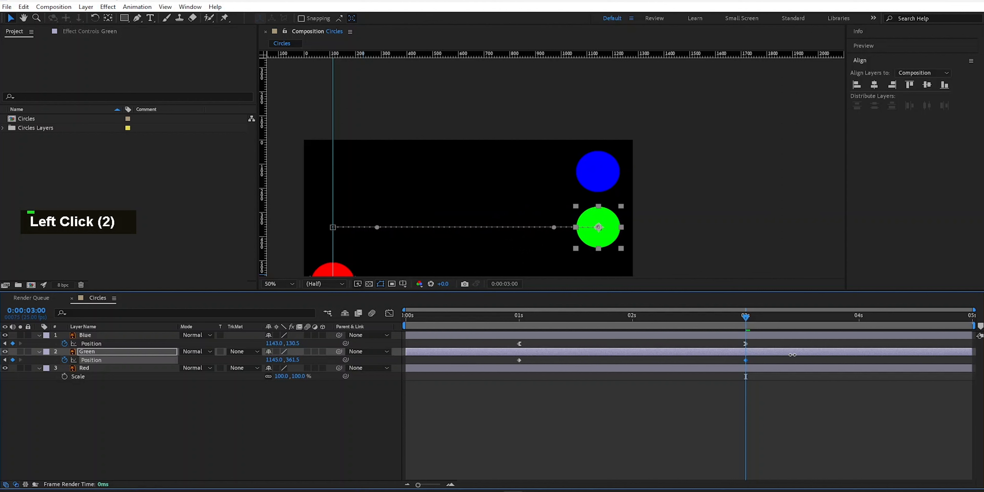
Place a vertical guide through the circles' end positions and nudge the green and blue circles to align with it.
{"action": "left_click_drag", "start_coordinate": [264, 148], "coordinate": [601, 153]}
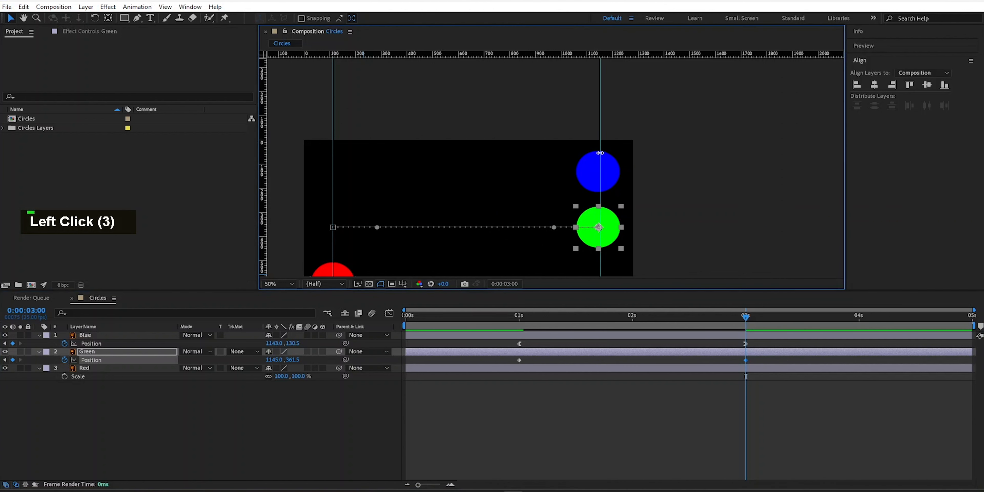
{"action": "left_click_drag", "start_coordinate": [609, 243], "coordinate": [608, 242]}
{"action": "left_click_drag", "start_coordinate": [610, 184], "coordinate": [612, 184]}
Scrub to 0:00:01:23 to compare the blue and green circles' motion, enlarge the composition view, and select the Green layer.
{"action": "left_click_drag", "start_coordinate": [728, 316], "coordinate": [605, 338]}
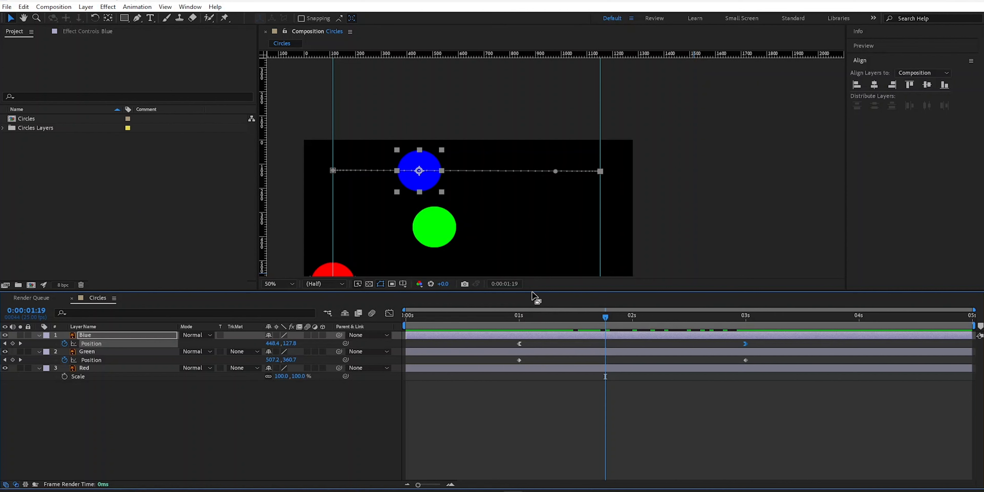
{"action": "left_click_drag", "start_coordinate": [532, 292], "coordinate": [554, 329]}
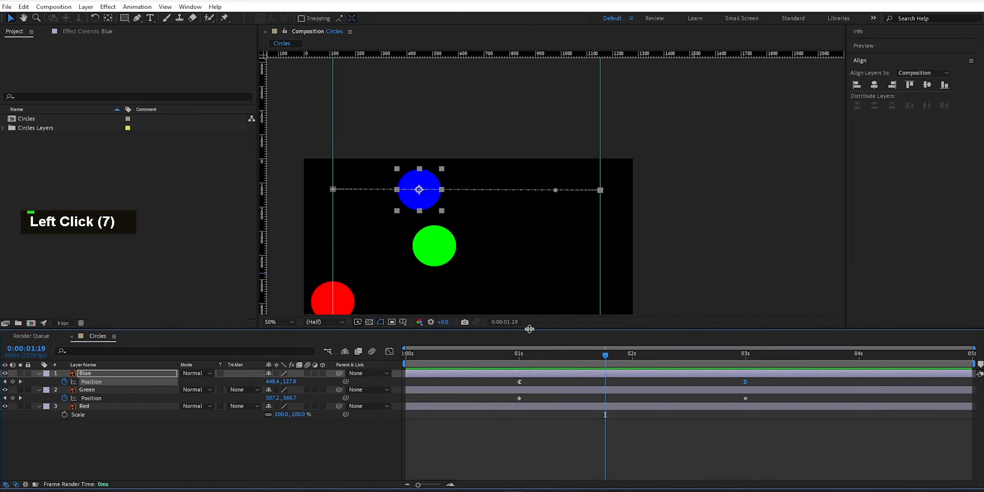
{"action": "left_click", "coordinate": [619, 354]}
{"action": "left_click_drag", "start_coordinate": [621, 354], "coordinate": [624, 355]}
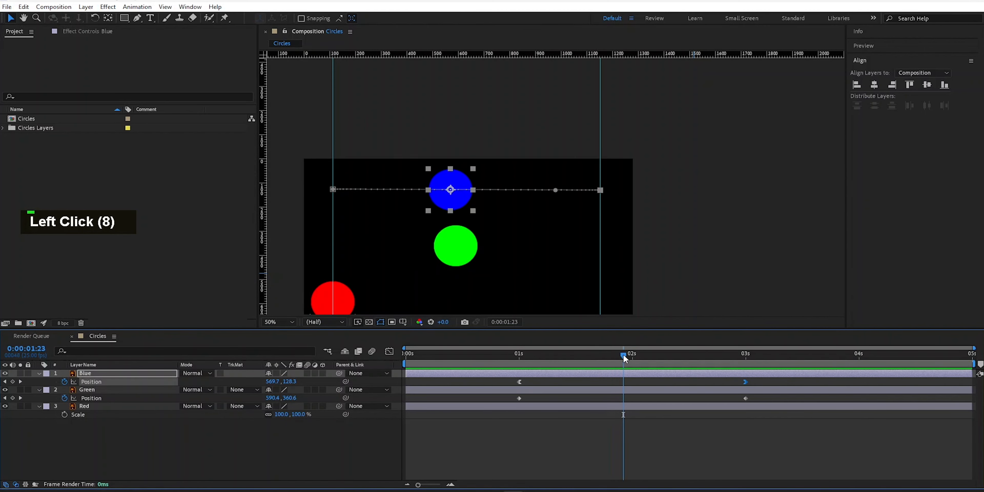
{"action": "left_click", "coordinate": [83, 391]}
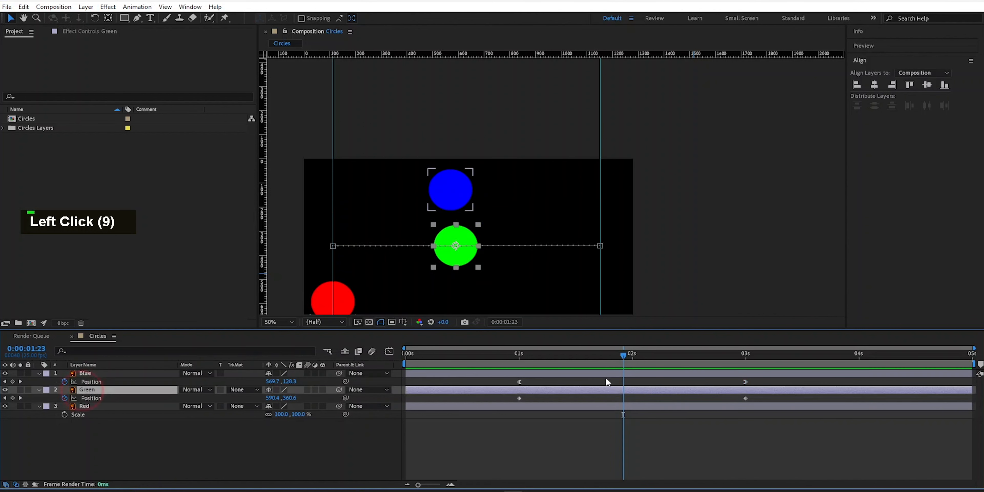
Add a Position keyframe for the Green layer at 0:00:01:23, and try bending its motion path before undoing the bend.
{"action": "left_click", "coordinate": [12, 398]}
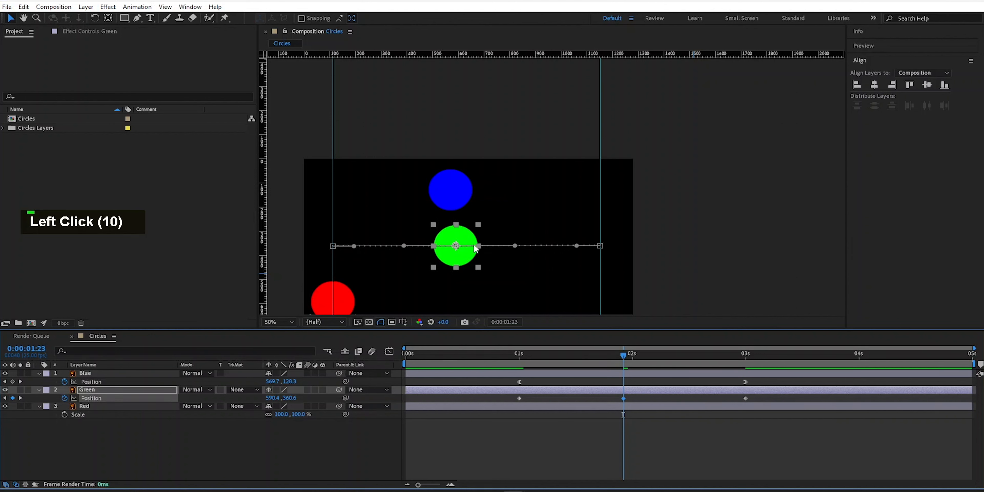
{"action": "left_click_drag", "start_coordinate": [619, 354], "coordinate": [517, 376]}
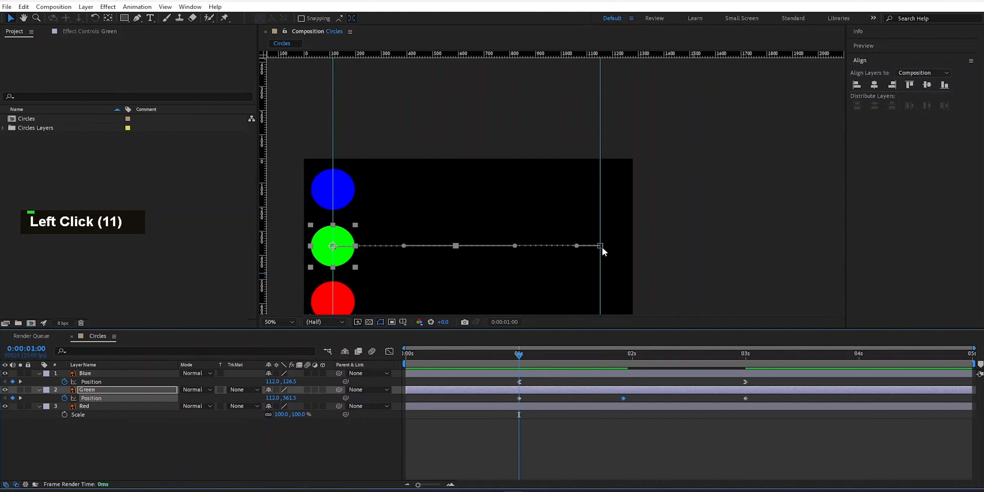
{"action": "mouse_move", "coordinate": [404, 246]}
{"action": "left_mouse_down"}
{"action": "mouse_move", "coordinate": [405, 205]}
{"action": "mouse_move", "coordinate": [411, 289]}
{"action": "mouse_move", "coordinate": [404, 215]}
{"action": "mouse_move", "coordinate": [407, 270]}
{"action": "mouse_move", "coordinate": [413, 241]}
{"action": "left_mouse_up"}
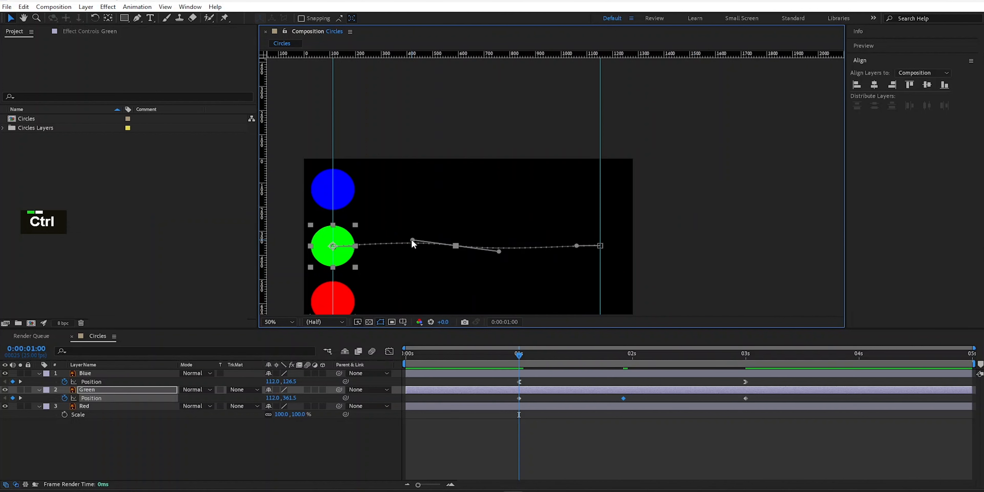
{"action": "key", "text": "ctrl+z"}
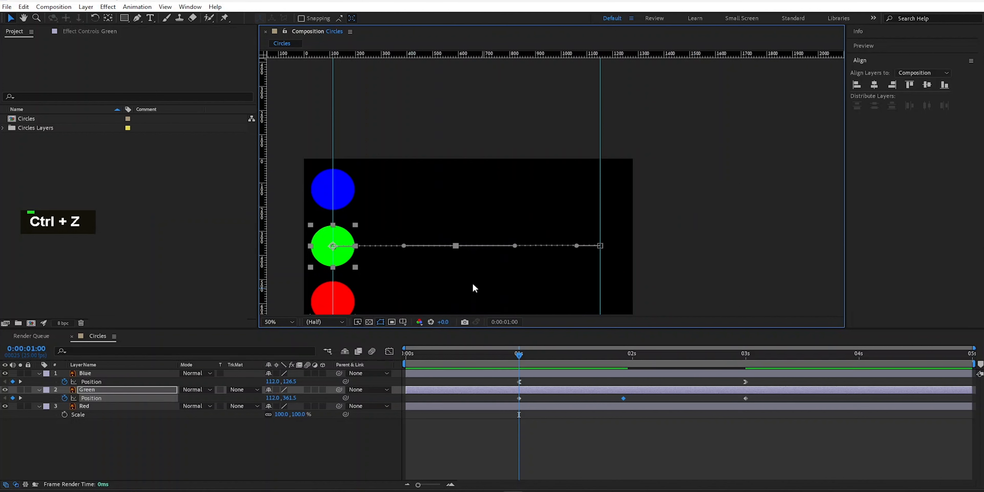
Apply Easy Ease to the Green layer's middle Position keyframe at 0:00:01:23.
{"action": "left_click", "coordinate": [625, 400]}
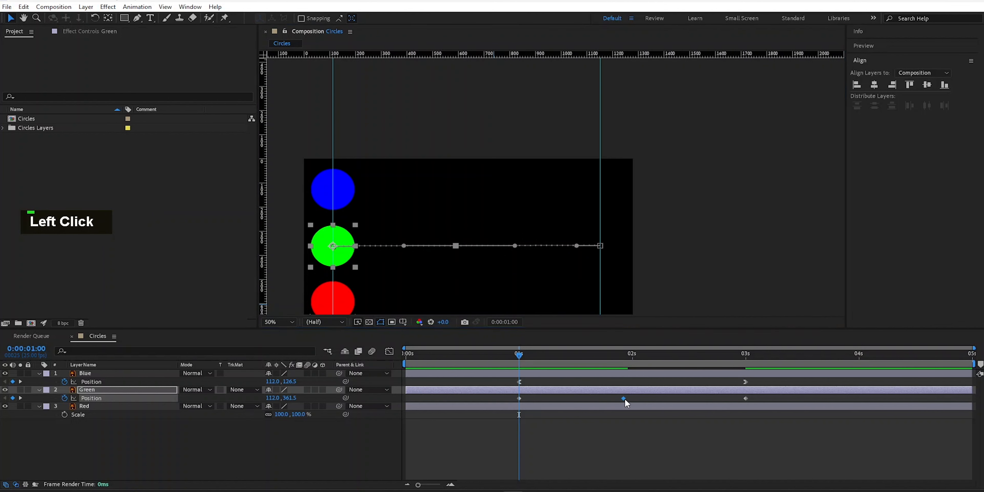
{"action": "left_click", "coordinate": [624, 398]}
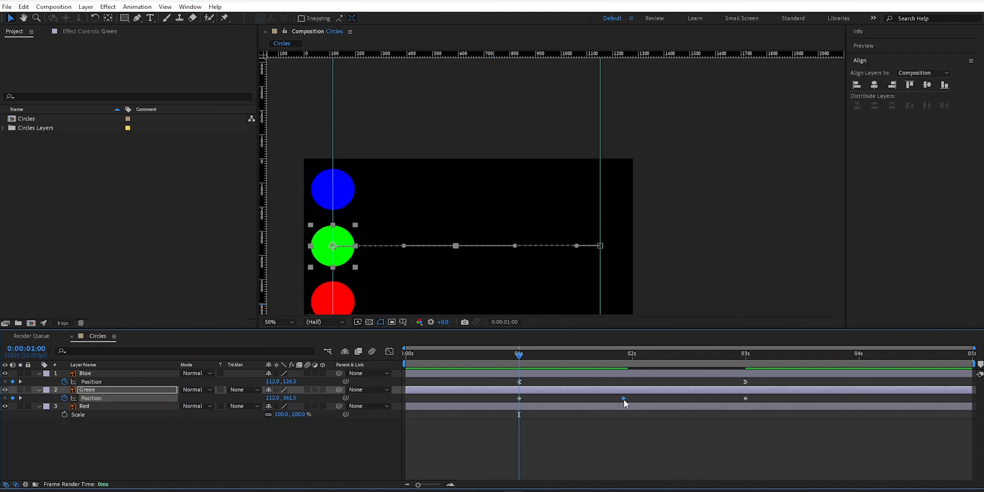
{"action": "right_click", "coordinate": [624, 399]}
{"action": "left_click", "coordinate": [690, 396]}
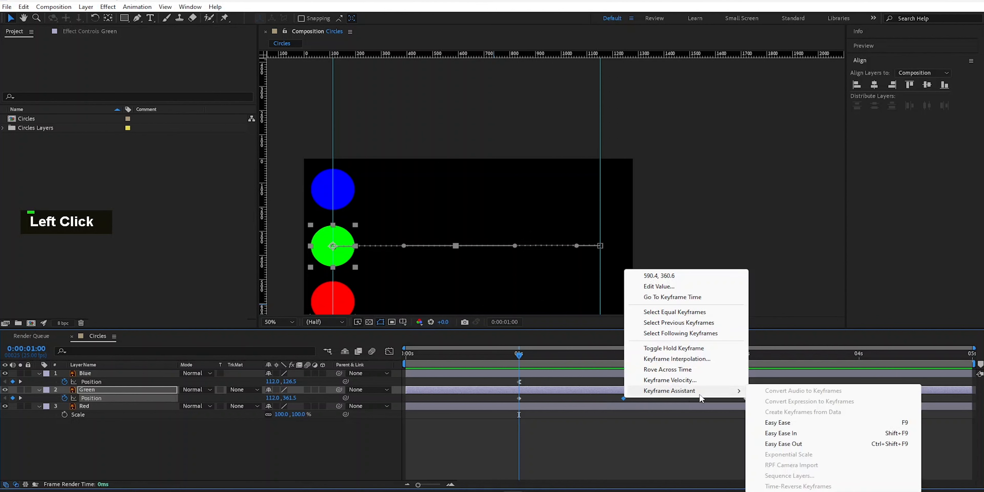
{"action": "left_click", "coordinate": [795, 423]}
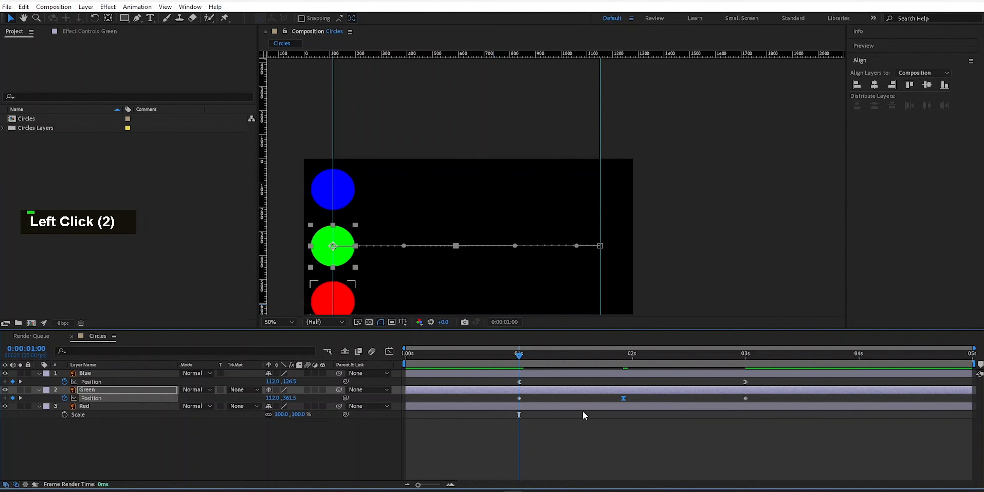
{"action": "mouse_move", "coordinate": [624, 399]}
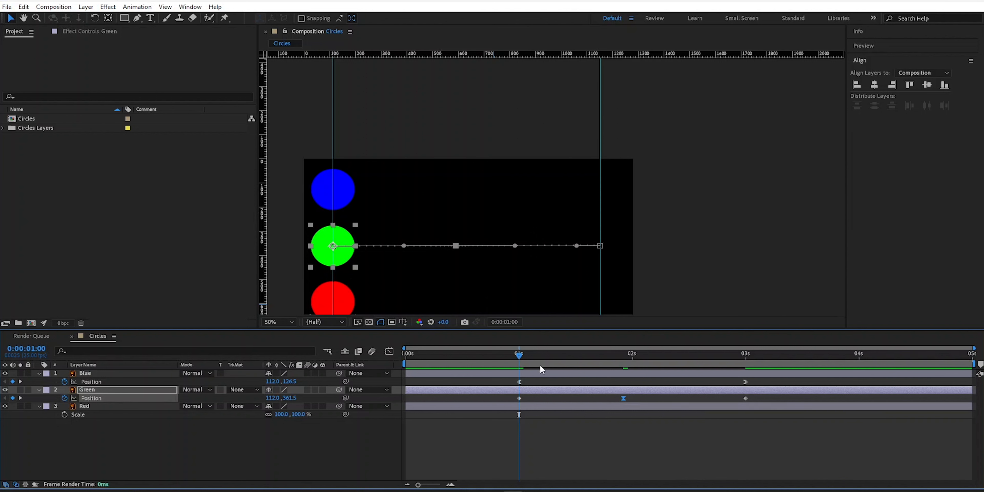
Select the Green layer and apply Easy Ease Out to its first Position keyframe at 0:00:01:00.
{"action": "left_click", "coordinate": [322, 458]}
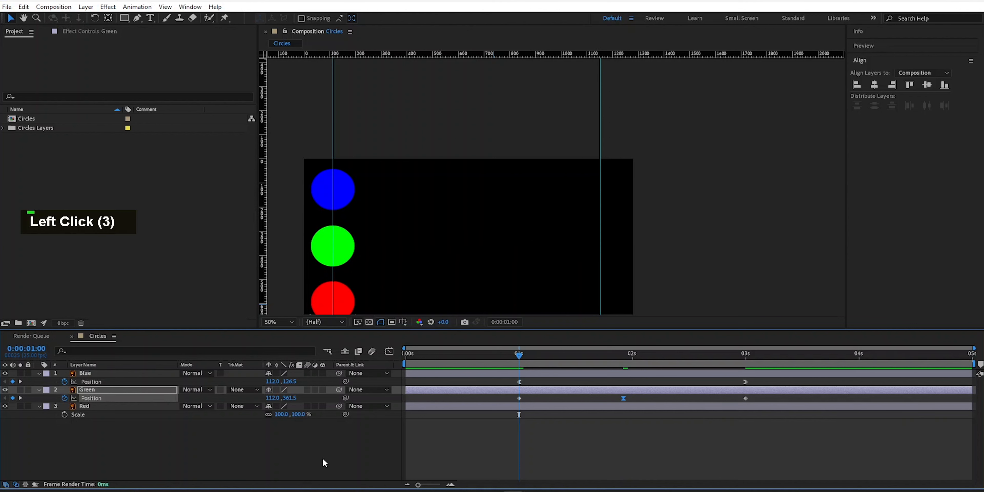
{"action": "left_click", "coordinate": [85, 389]}
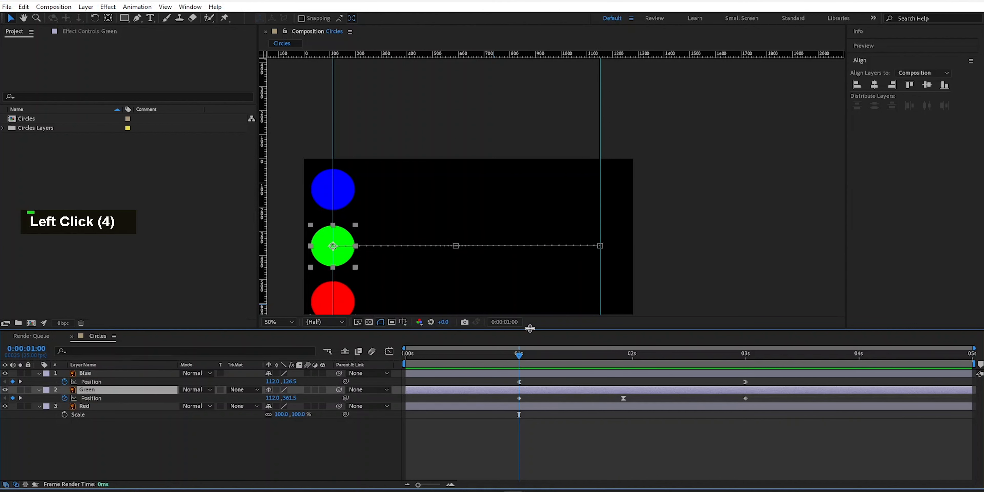
{"action": "scroll", "coordinate": [473, 267], "scroll_direction": "up", "scroll_amount": 2}
{"action": "scroll", "coordinate": [473, 266], "scroll_direction": "down", "scroll_amount": 1}
{"action": "key", "text": "space"}
{"action": "left_click_drag", "start_coordinate": [433, 263], "coordinate": [715, 198]}
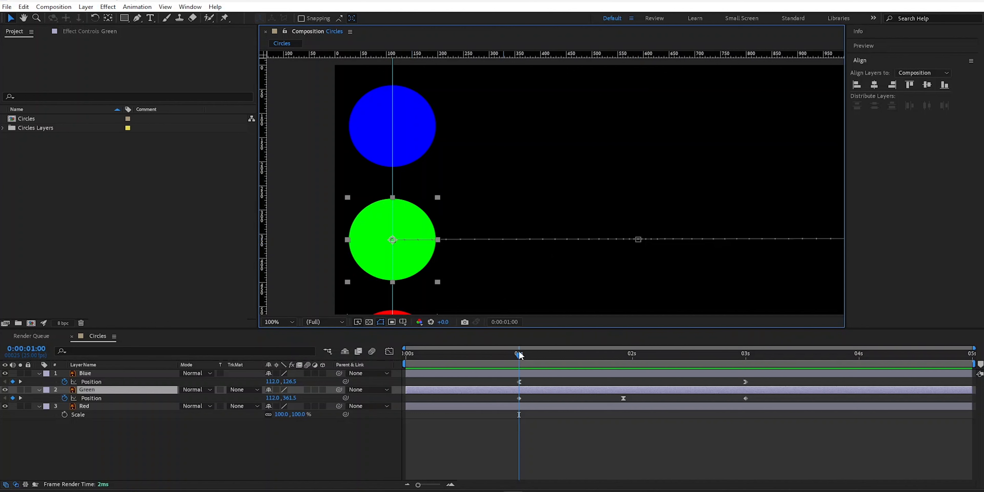
{"action": "right_click", "coordinate": [519, 398]}
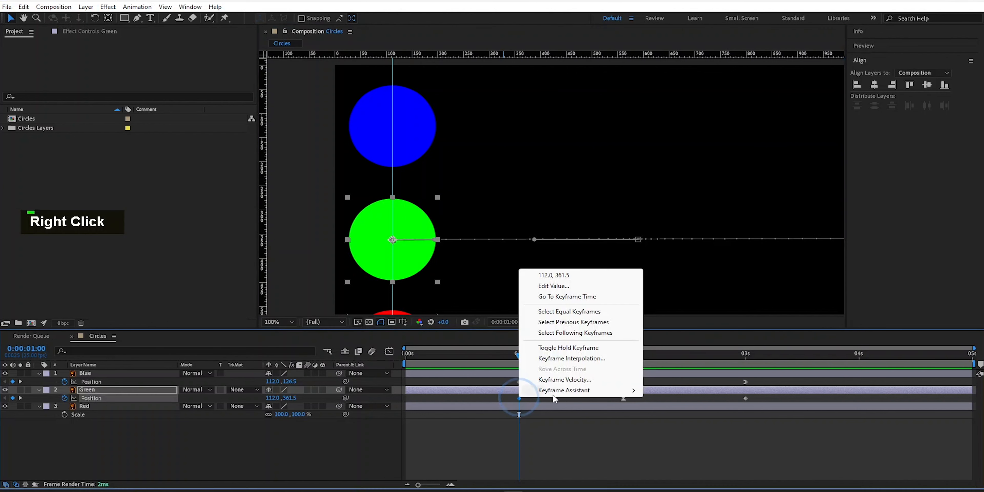
{"action": "left_click", "coordinate": [564, 390]}
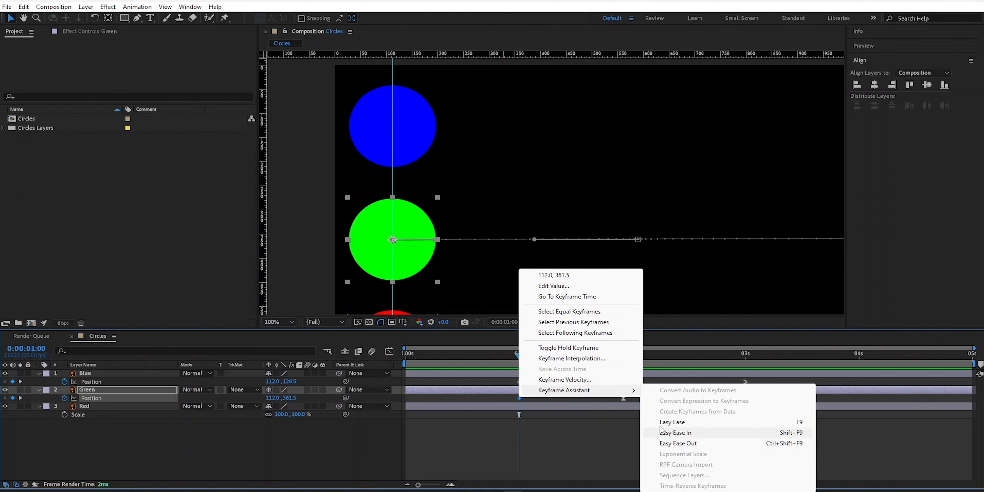
{"action": "left_click", "coordinate": [578, 394]}
{"action": "left_click", "coordinate": [602, 393]}
{"action": "left_click", "coordinate": [679, 444]}
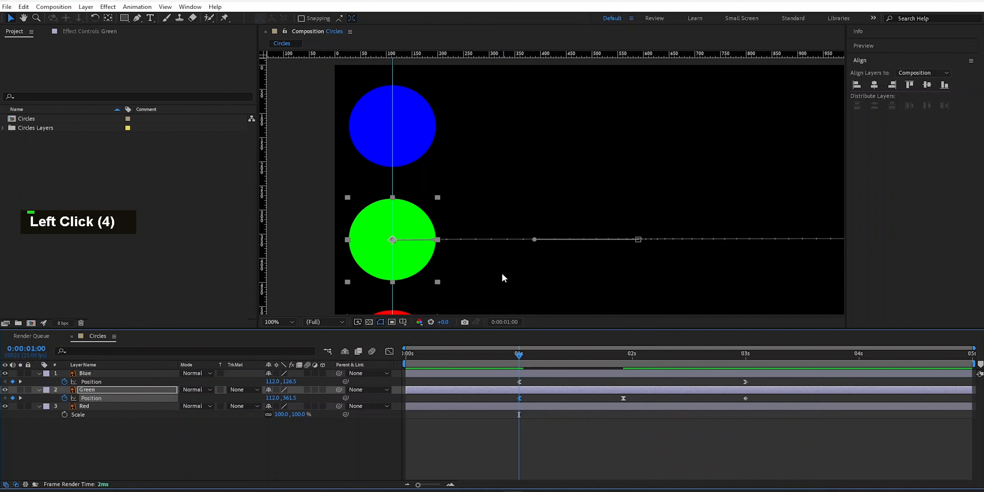
Scrub to 0:00:02:17 and apply Easy Ease In to the Green layer's last Position keyframe at 0:00:03:00.
{"action": "left_click_drag", "start_coordinate": [520, 357], "coordinate": [709, 358]}
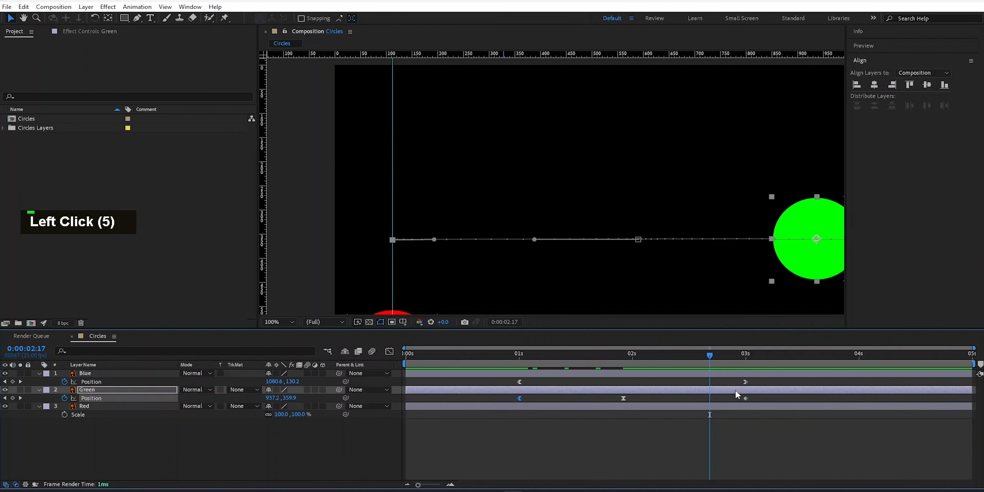
{"action": "left_click", "coordinate": [746, 398]}
{"action": "key", "text": "shift"}
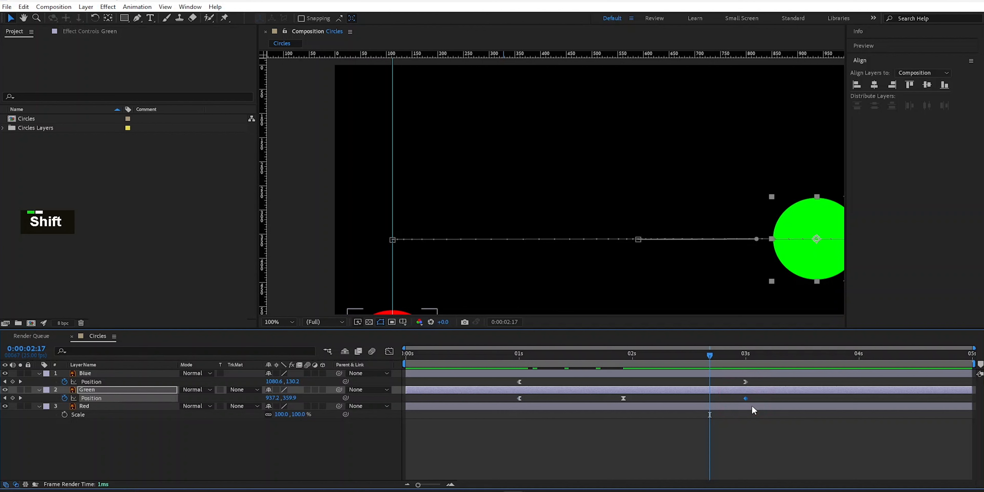
{"action": "key", "text": "shift+F9"}
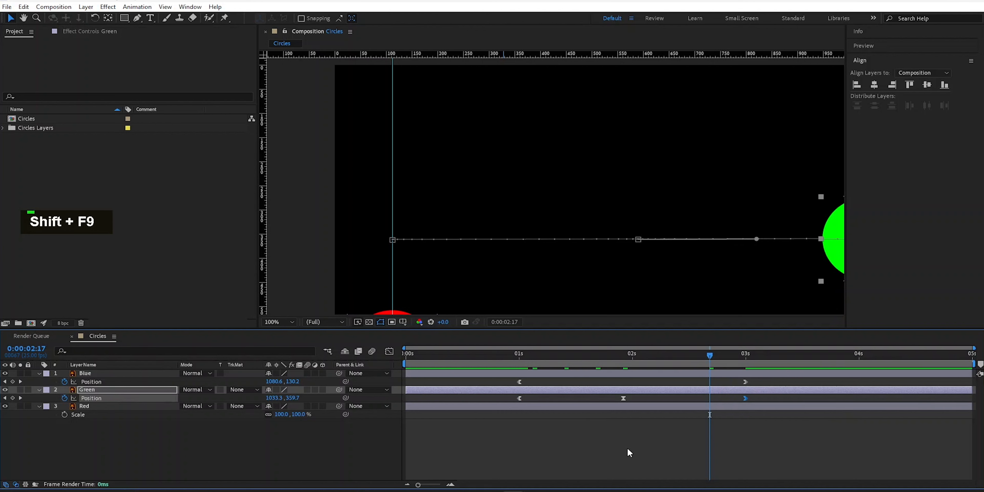
Examine the start, middle and end Position keyframes' shapes up close in the timeline, and view the whole composition again.
{"action": "left_click_drag", "start_coordinate": [418, 485], "coordinate": [437, 485]}
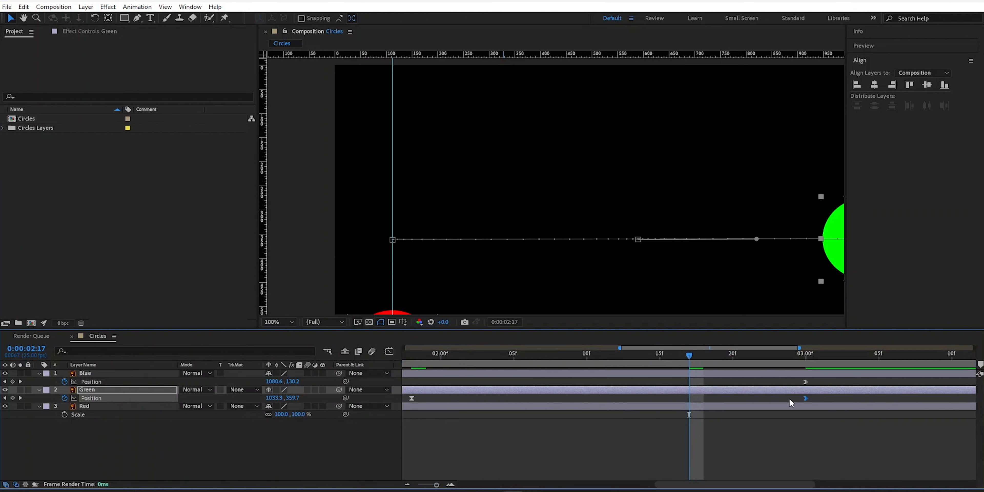
{"action": "left_click", "coordinate": [706, 485]}
{"action": "left_click_drag", "start_coordinate": [707, 486], "coordinate": [573, 485]}
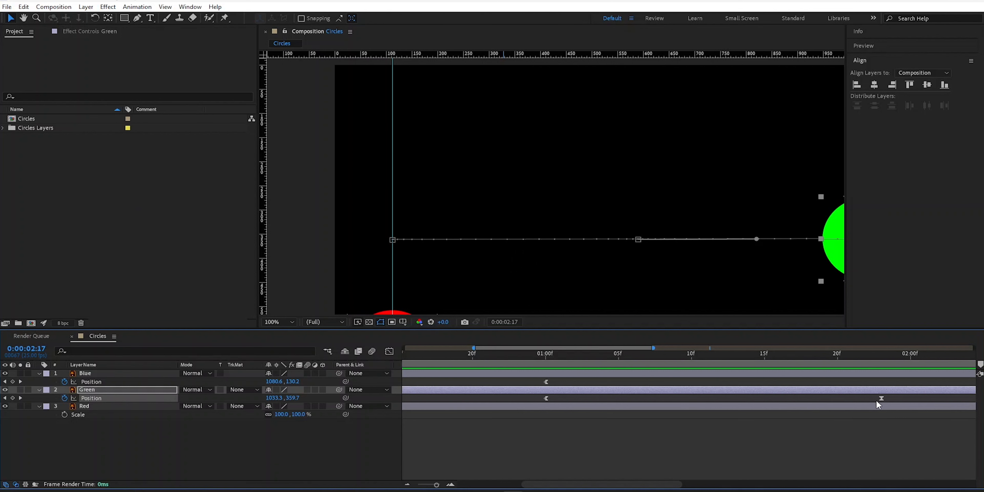
{"action": "left_click", "coordinate": [633, 486]}
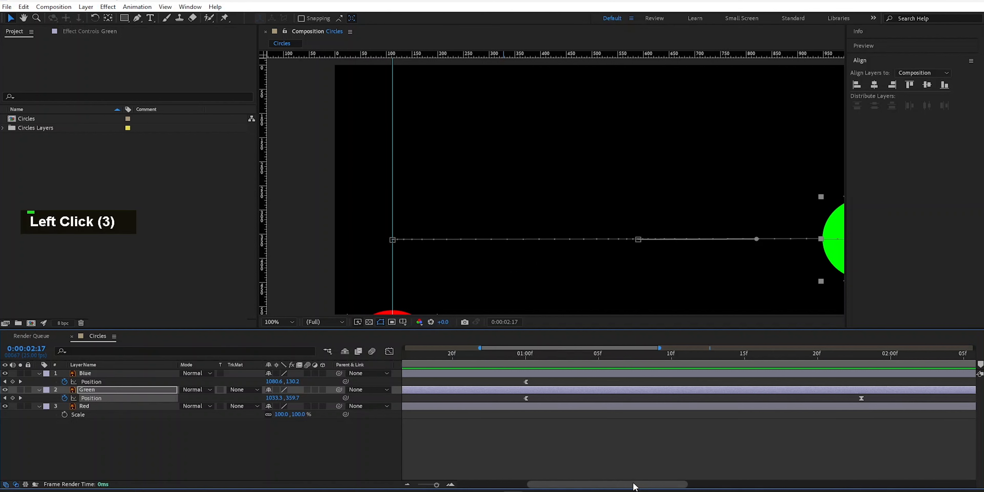
{"action": "scroll", "coordinate": [579, 274], "scroll_direction": "down", "scroll_amount": 1}
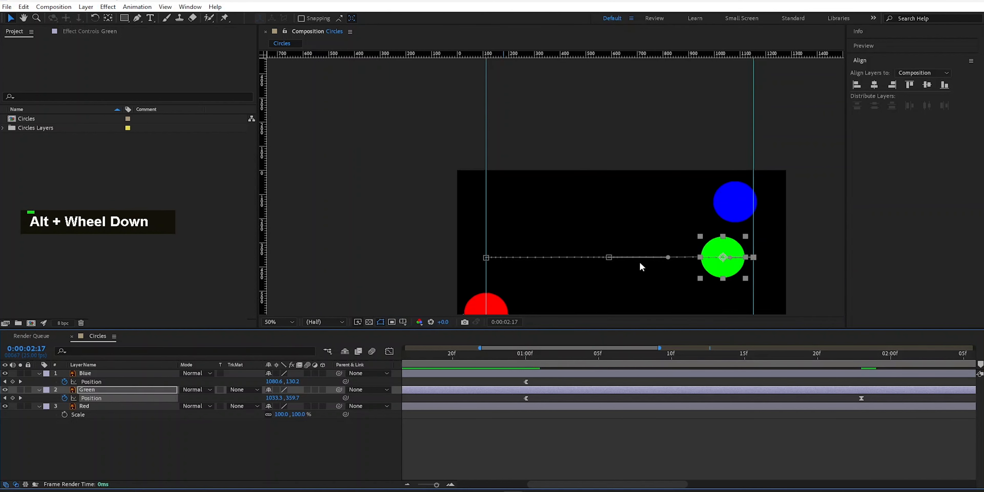
{"action": "key", "text": "space"}
{"action": "left_click_drag", "start_coordinate": [627, 213], "coordinate": [525, 152]}
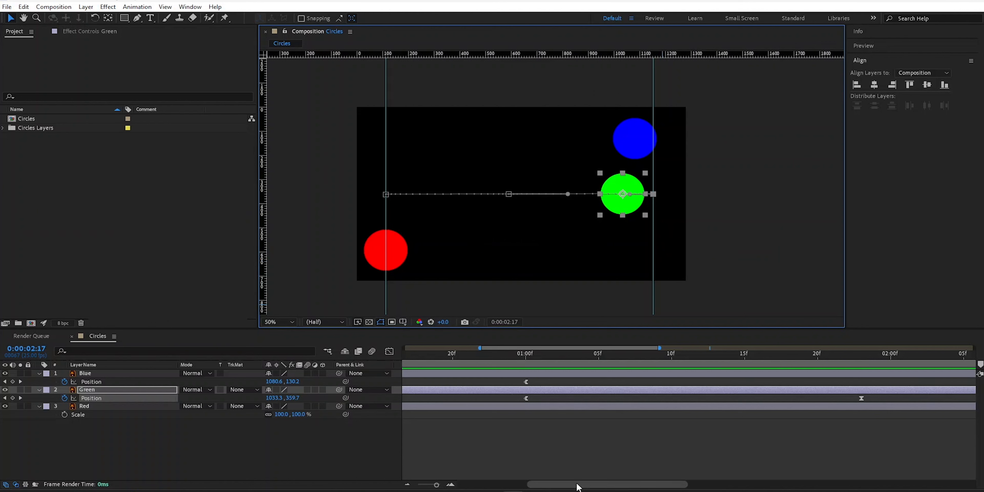
{"action": "left_click_drag", "start_coordinate": [578, 486], "coordinate": [596, 487]}
{"action": "left_click_drag", "start_coordinate": [437, 485], "coordinate": [417, 486]}
Move the Green layer's last Position keyframe to about 0:00:04:03 and set its middle keyframe's roving to Rove Across Time.
{"action": "left_click_drag", "start_coordinate": [747, 398], "coordinate": [872, 399]}
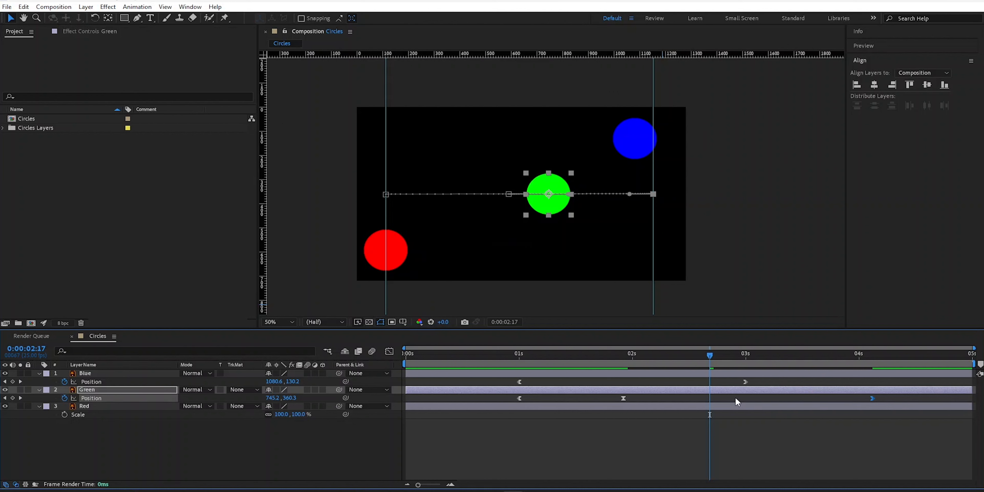
{"action": "right_click", "coordinate": [623, 399]}
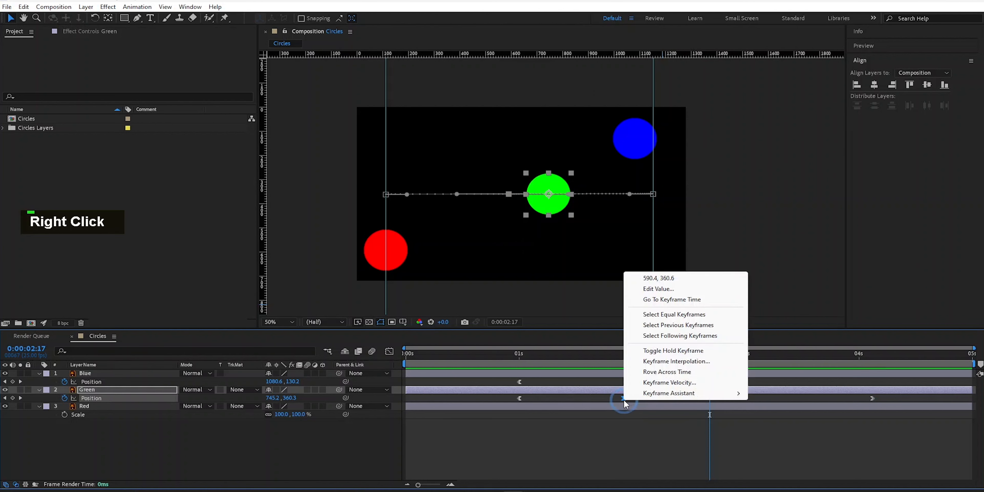
{"action": "left_click", "coordinate": [671, 362]}
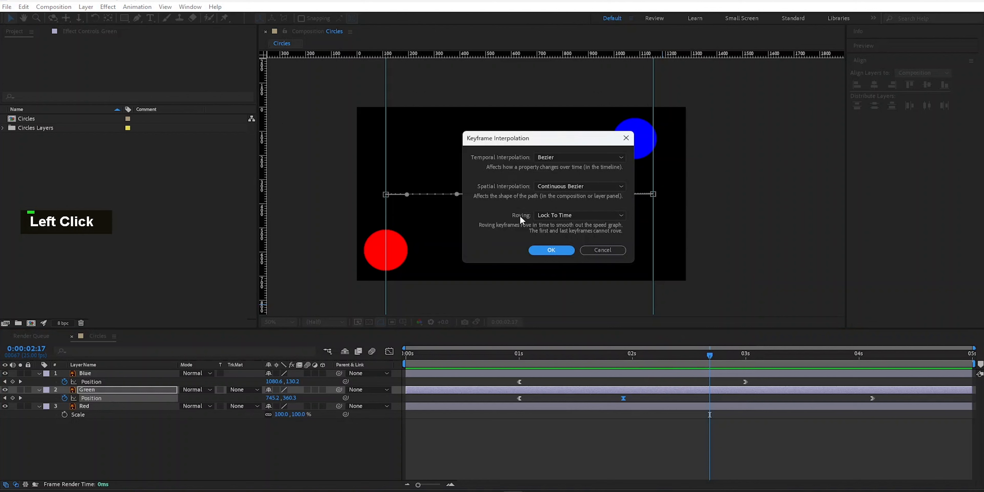
{"action": "left_click", "coordinate": [580, 218]}
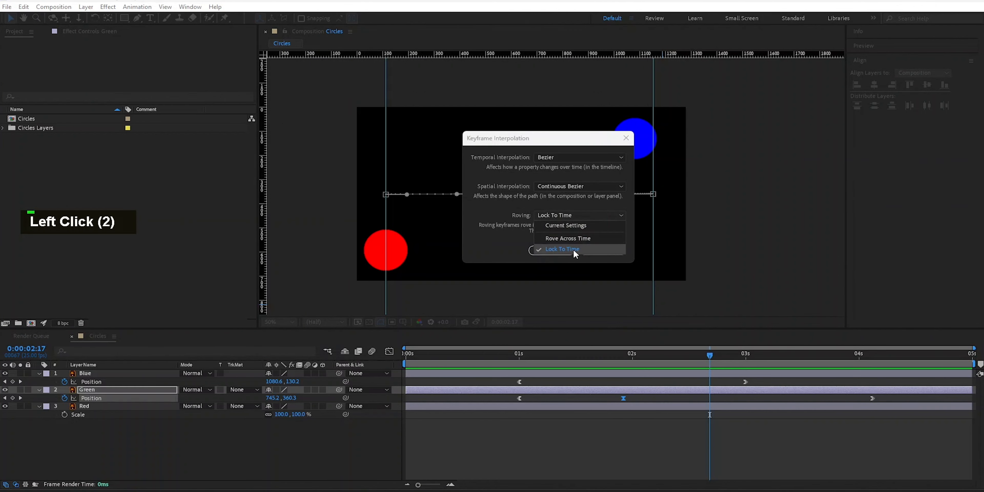
{"action": "left_click", "coordinate": [575, 239]}
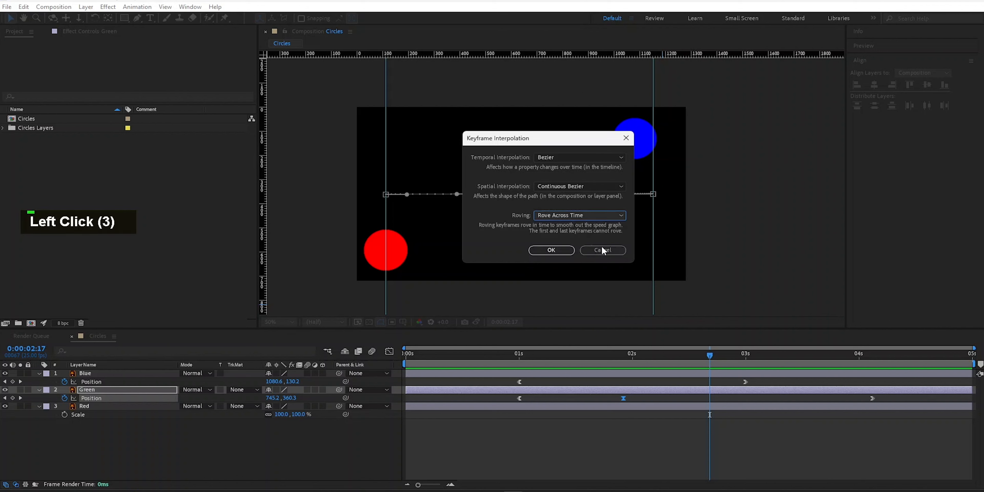
{"action": "left_click", "coordinate": [559, 250]}
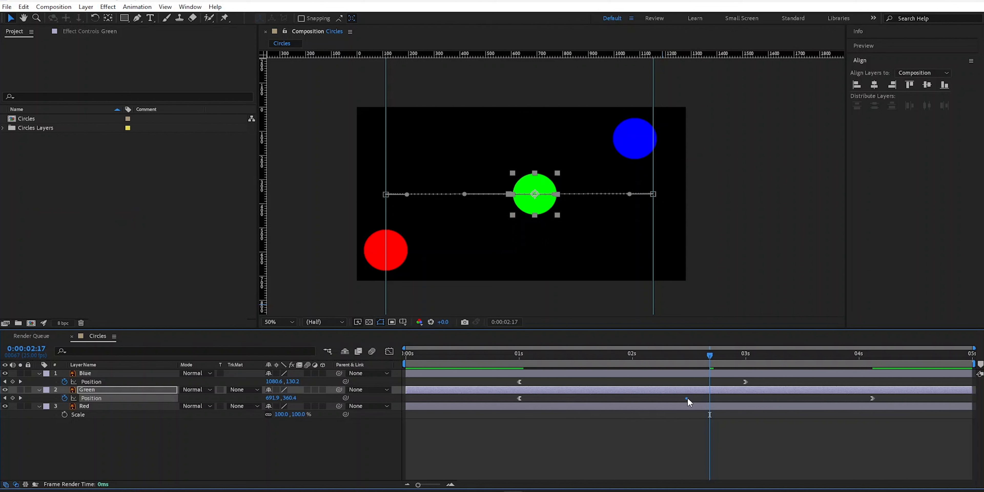
Move the Green layer's last Position keyframe to about 0:00:03:04 and scrub to 0:00:02:13.
{"action": "left_click_drag", "start_coordinate": [872, 398], "coordinate": [893, 401]}
{"action": "left_click_drag", "start_coordinate": [663, 354], "coordinate": [691, 356]}
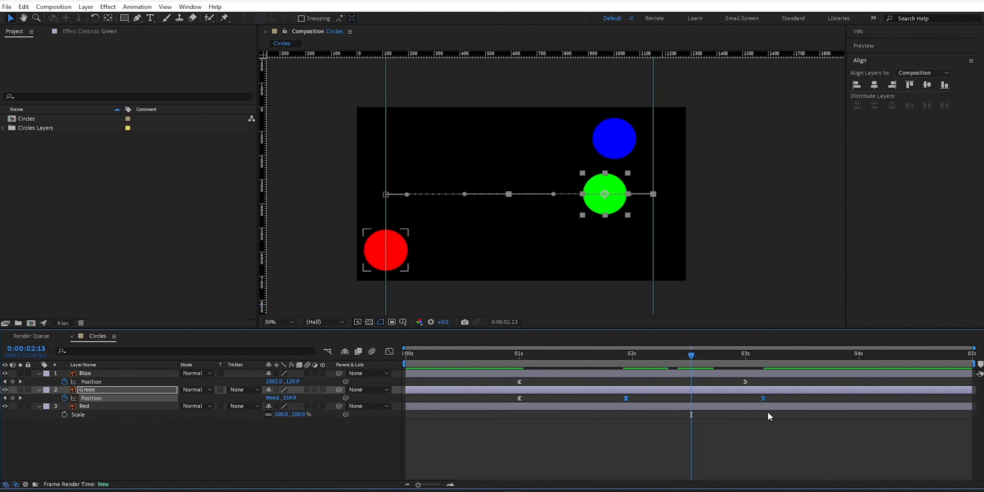
{"action": "left_click", "coordinate": [763, 398]}
{"action": "left_click", "coordinate": [519, 398]}
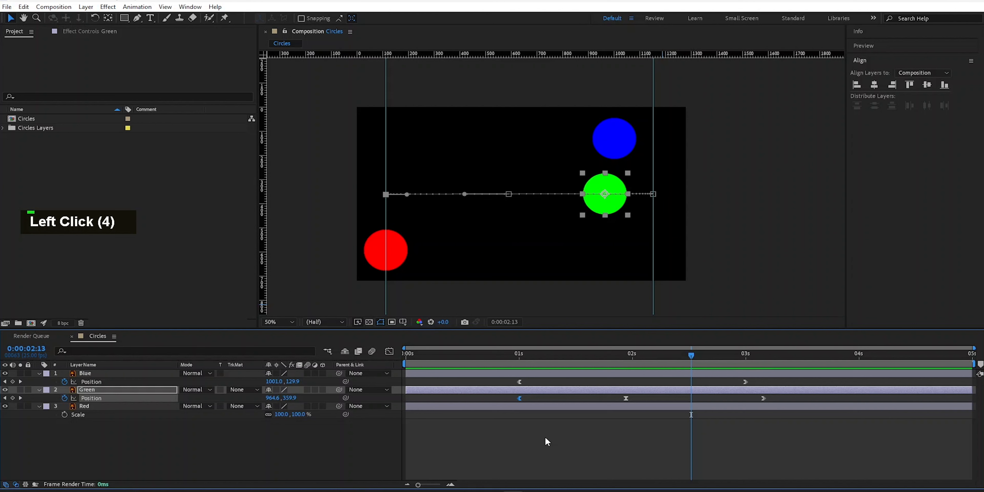
Check the Green layer's middle Position keyframe interpolation settings and move that keyframe to about 0:00:02:01.
{"action": "right_click", "coordinate": [626, 398]}
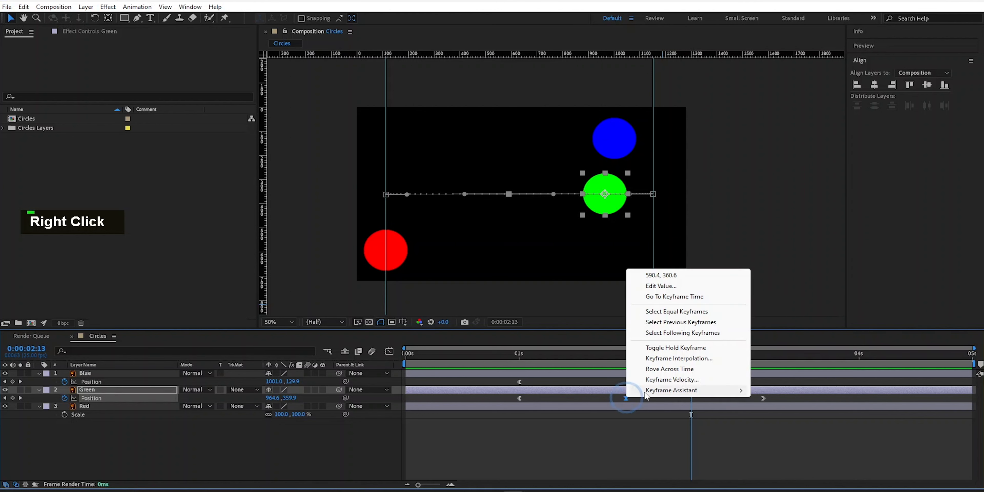
{"action": "left_click", "coordinate": [669, 359]}
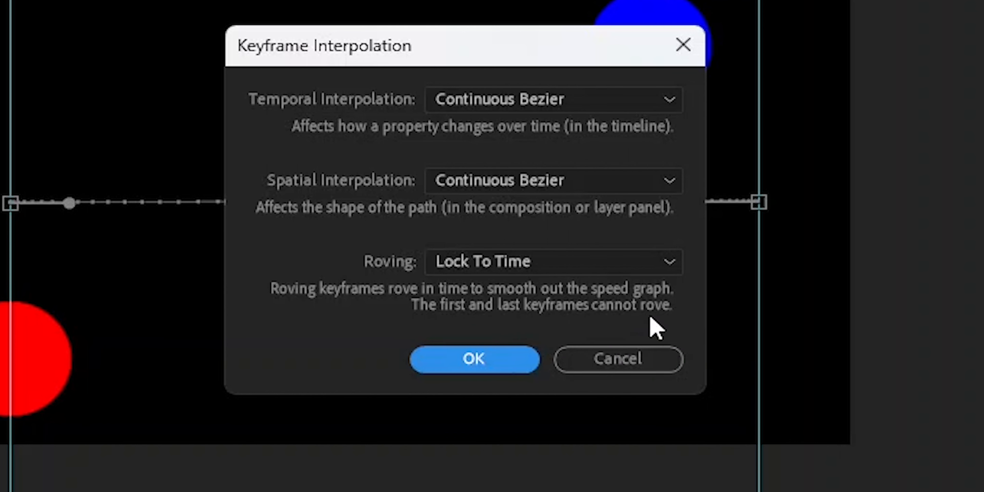
{"action": "left_click", "coordinate": [585, 367]}
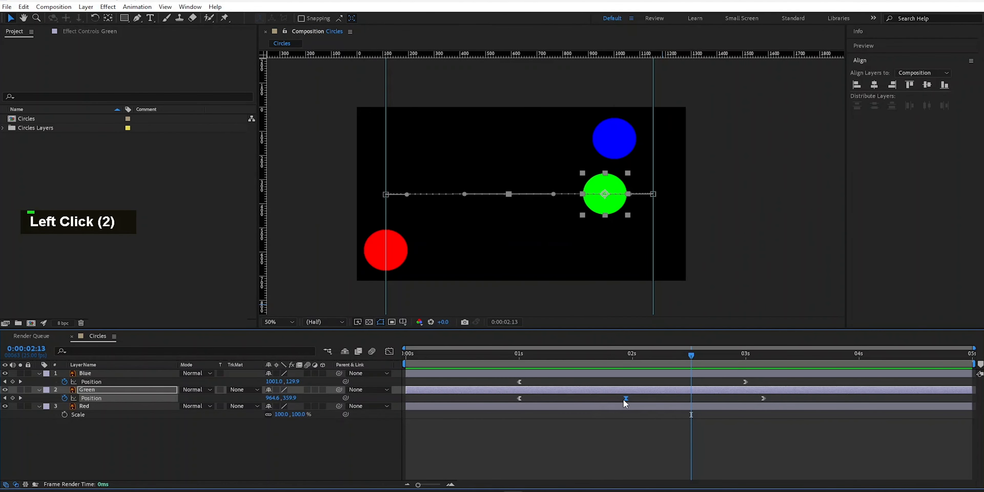
{"action": "mouse_move", "coordinate": [626, 400]}
{"action": "left_mouse_down"}
{"action": "mouse_move", "coordinate": [659, 402]}
{"action": "mouse_move", "coordinate": [620, 401]}
{"action": "mouse_move", "coordinate": [637, 398]}
{"action": "left_mouse_up"}
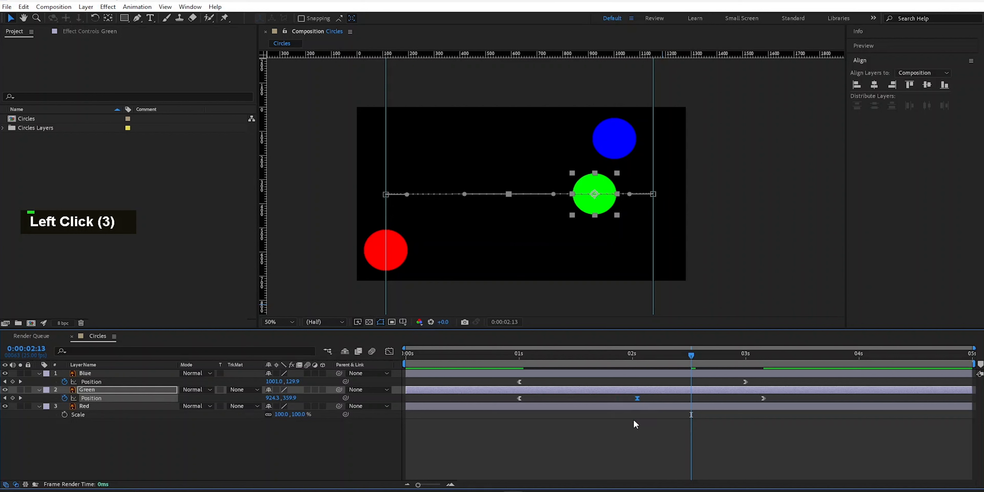
{"action": "right_click", "coordinate": [637, 398]}
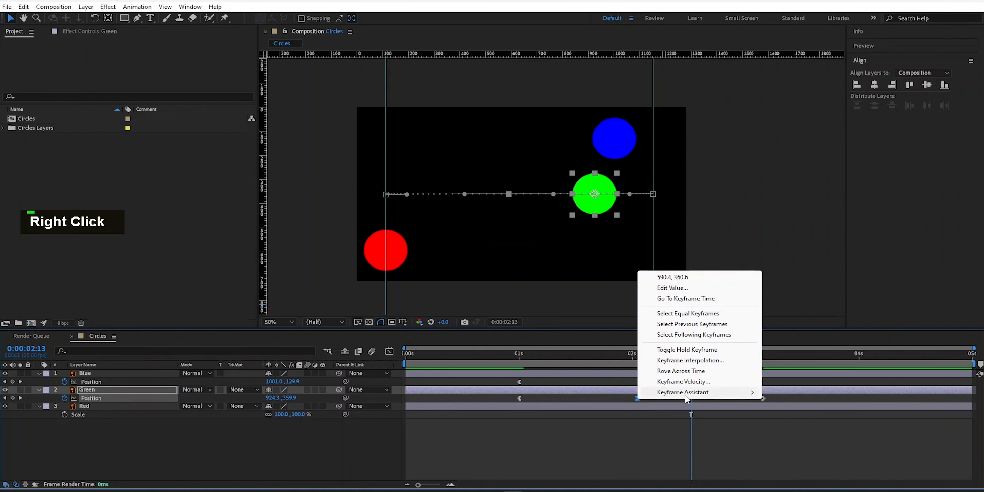
{"action": "mouse_move", "coordinate": [686, 400]}
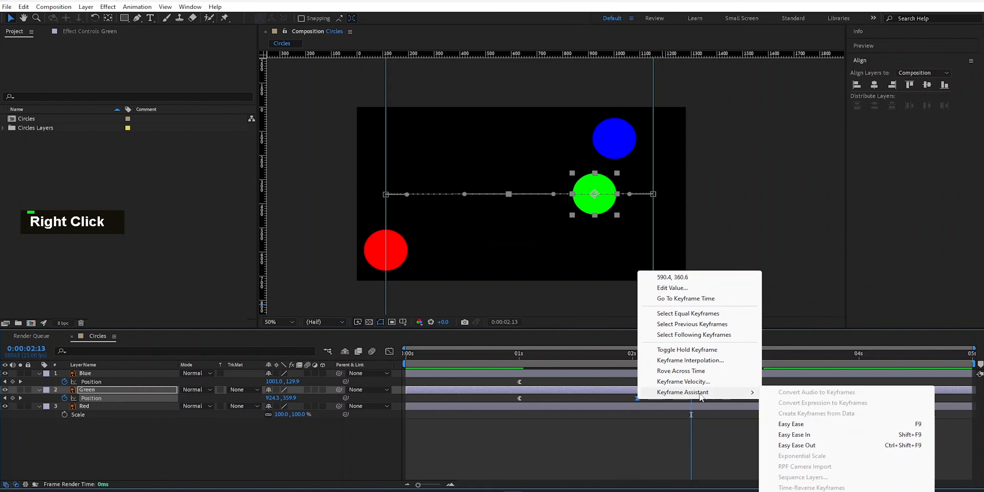
{"action": "left_click", "coordinate": [618, 440]}
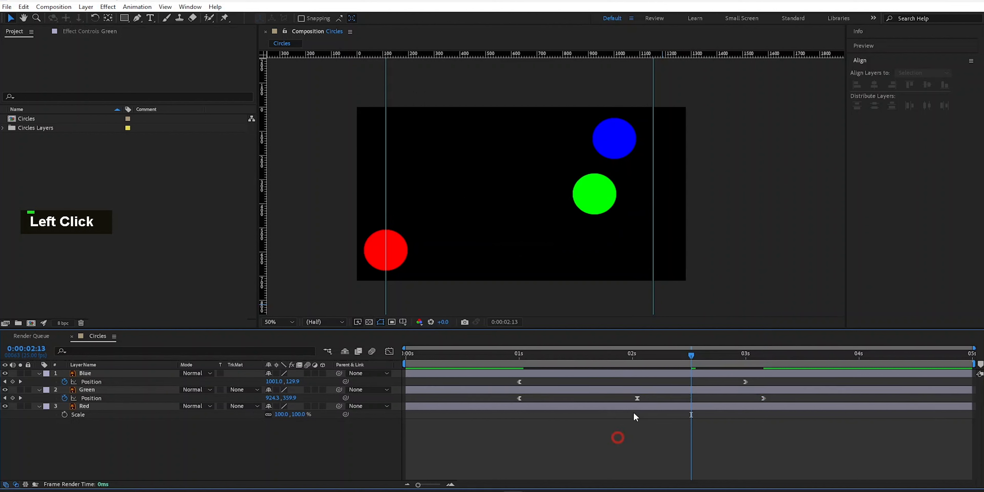
Set the temporal interpolation of the Green layer's middle Position keyframe to Linear.
{"action": "right_click", "coordinate": [638, 398]}
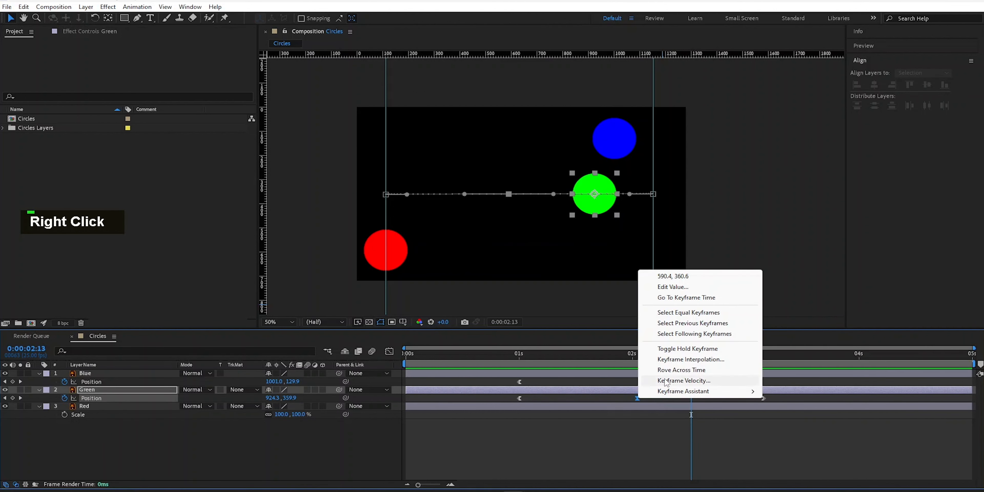
{"action": "left_click", "coordinate": [684, 360]}
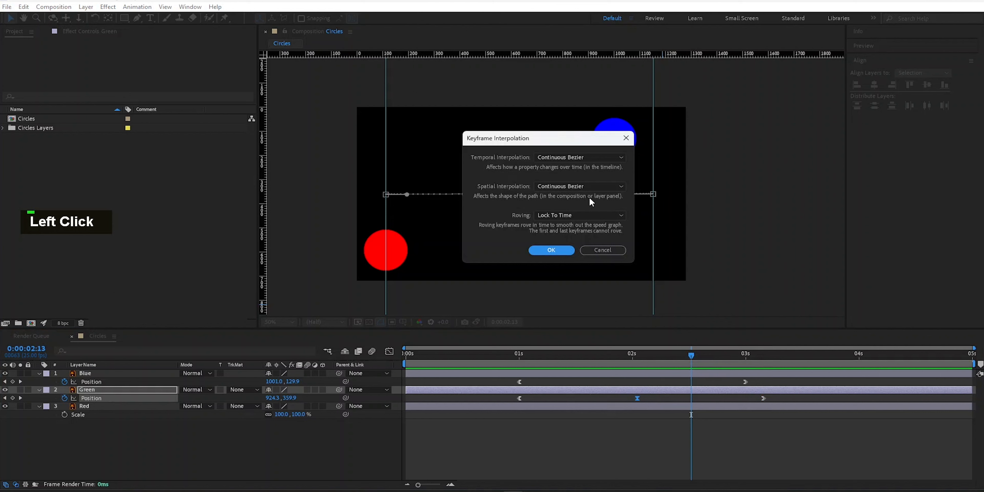
{"action": "left_click", "coordinate": [570, 158]}
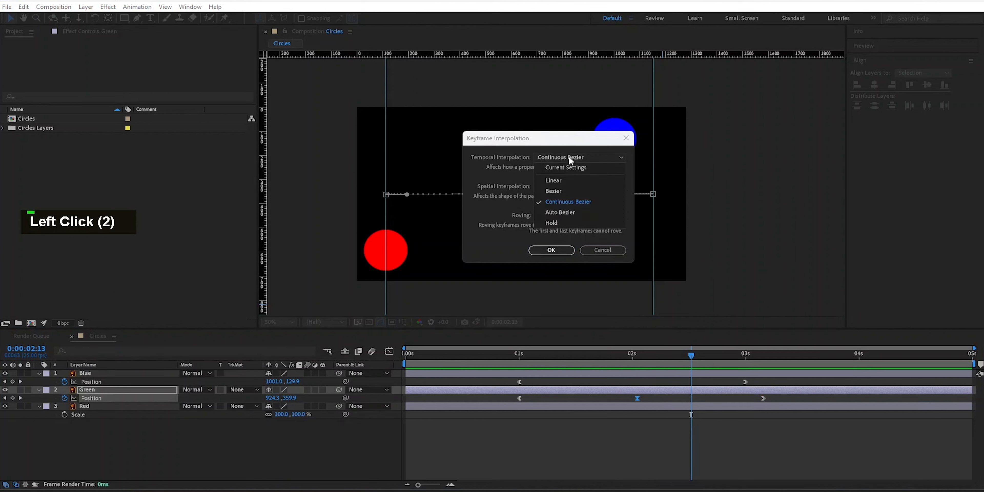
{"action": "left_click", "coordinate": [561, 180]}
{"action": "left_click", "coordinate": [566, 251]}
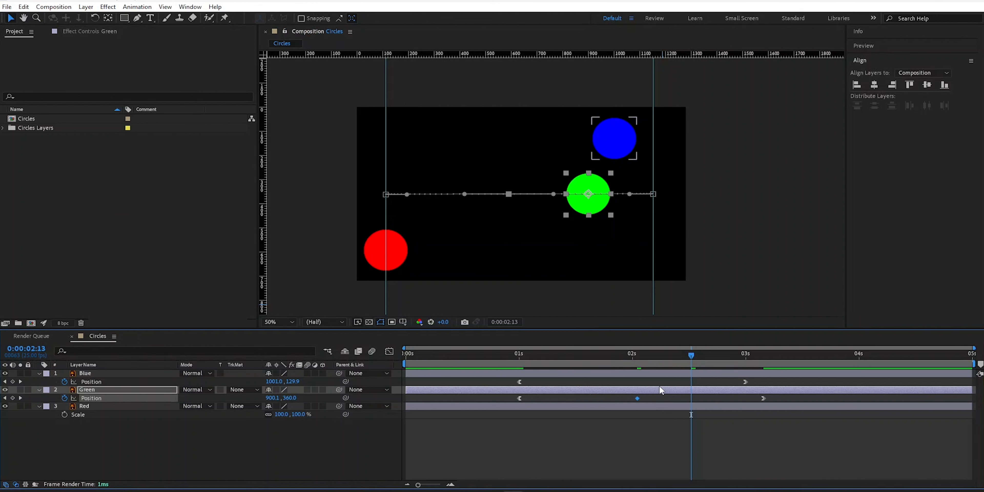
Scrub to 0:00:01:02 and remove the easing from the Green layer's first and last Position keyframes.
{"action": "left_click_drag", "start_coordinate": [692, 356], "coordinate": [528, 356]}
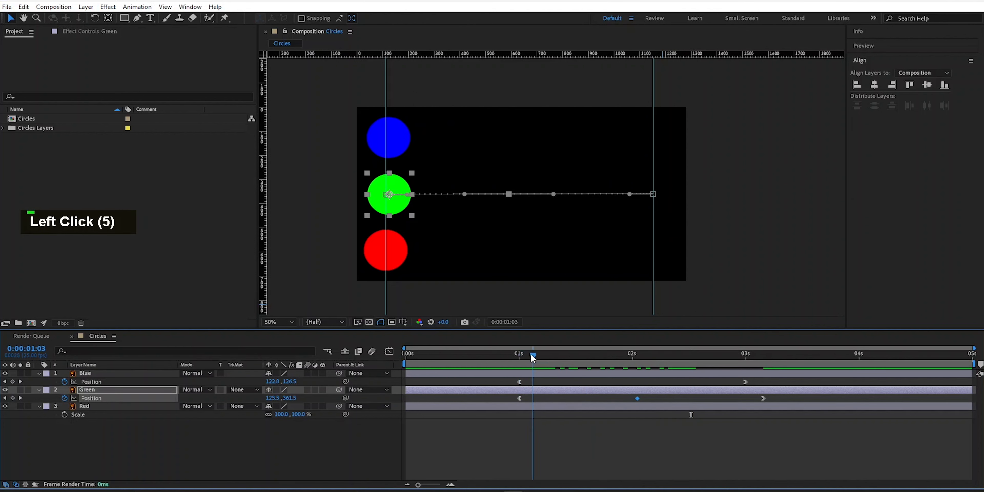
{"action": "left_click", "coordinate": [519, 398]}
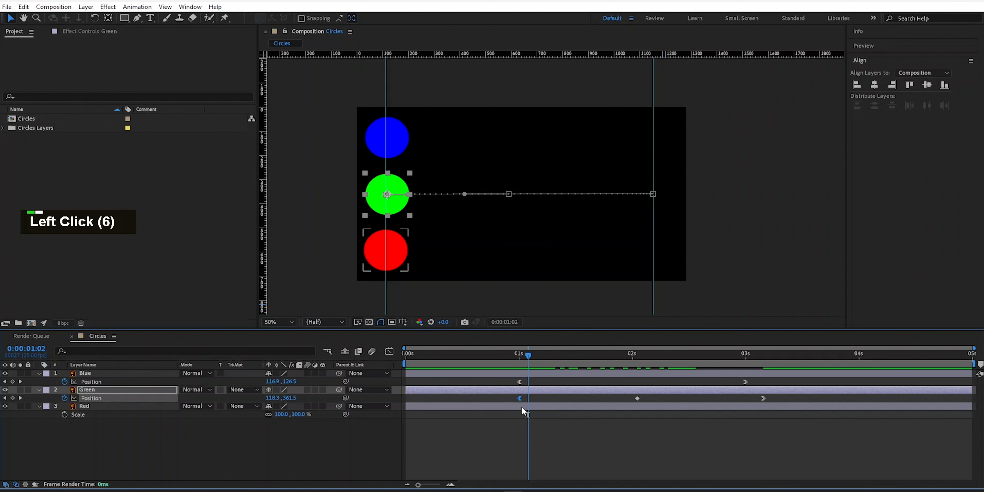
{"action": "left_click", "coordinate": [520, 399], "text": "ctrl"}
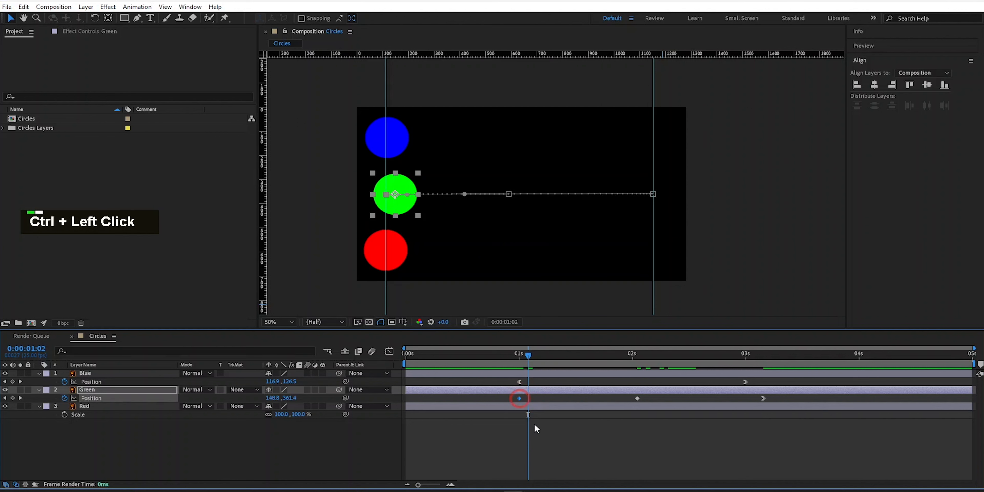
{"action": "left_click", "coordinate": [520, 399], "text": "ctrl"}
{"action": "left_click", "coordinate": [764, 398]}
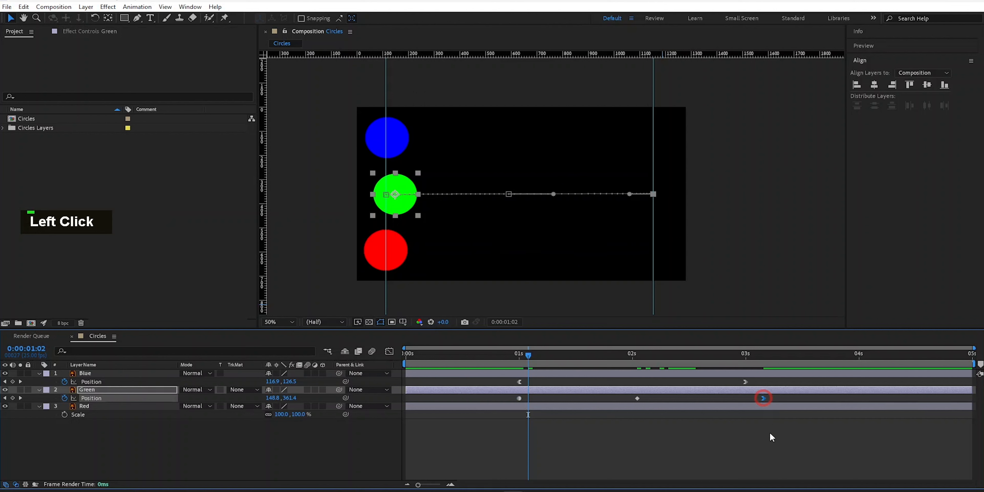
{"action": "left_click", "coordinate": [764, 398], "text": "ctrl"}
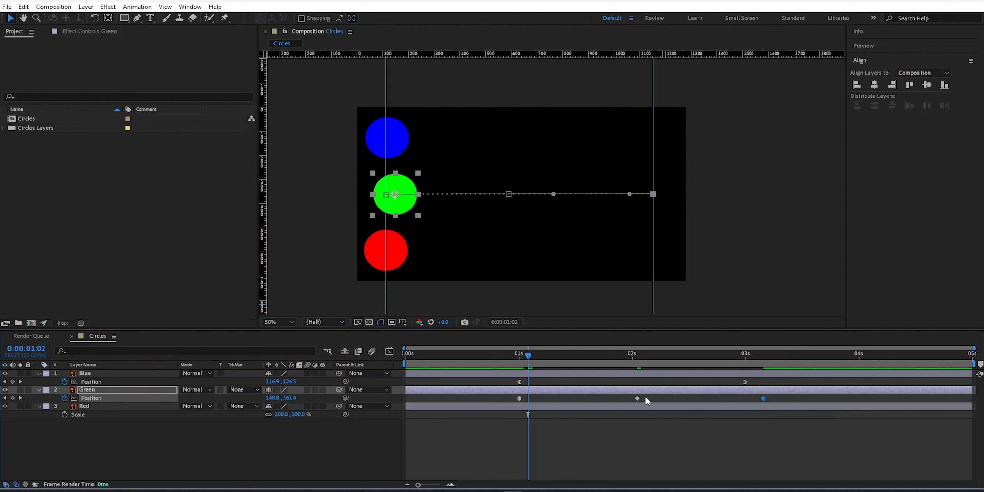
Try Easy Ease on the Green layer's middle Position keyframe and clear its easing again.
{"action": "left_click", "coordinate": [638, 398]}
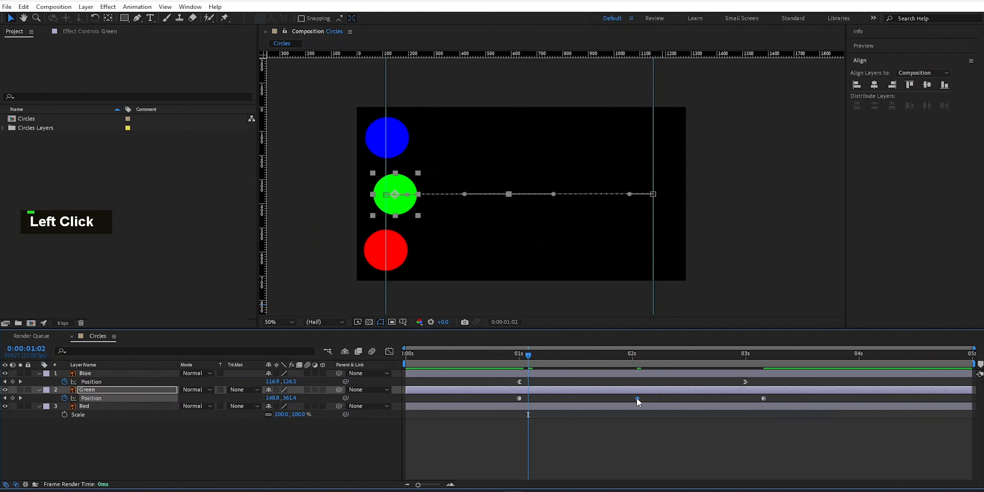
{"action": "key", "text": "F9"}
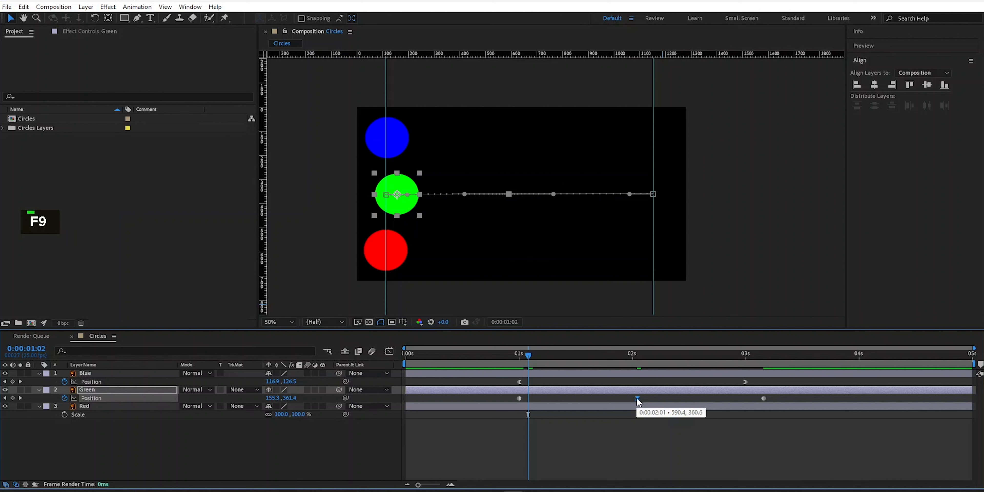
{"action": "left_click", "coordinate": [637, 398]}
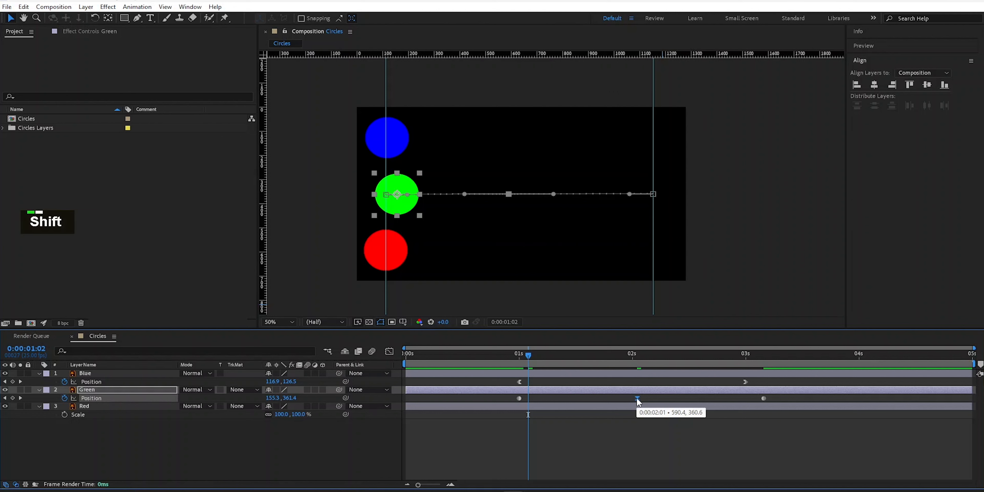
{"action": "key", "text": "shift+F9"}
{"action": "left_click", "coordinate": [637, 398]}
{"action": "left_click", "coordinate": [638, 398], "text": "ctrl"}
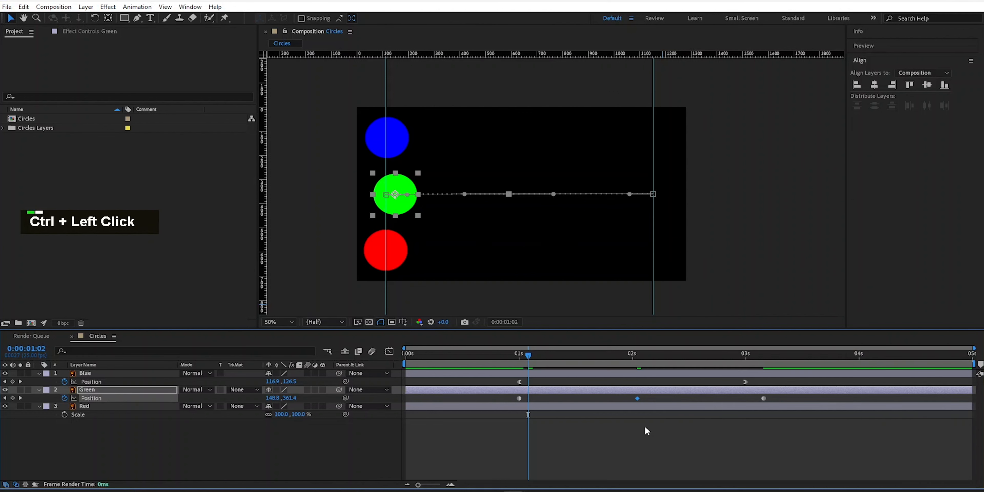
Try Easy Ease In on the Green layer's middle Position keyframe, clear it and apply Easy Ease Out instead.
{"action": "key", "text": "shift+F9"}
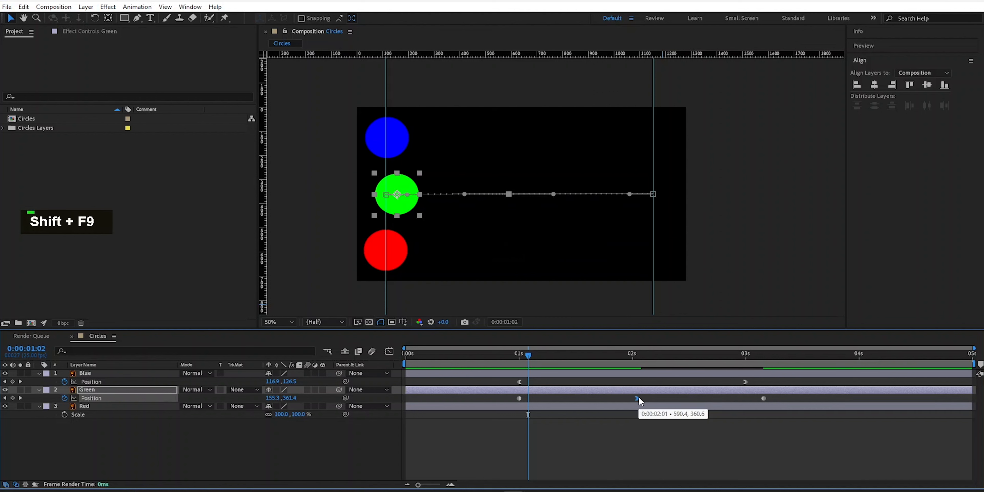
{"action": "left_click", "coordinate": [637, 398]}
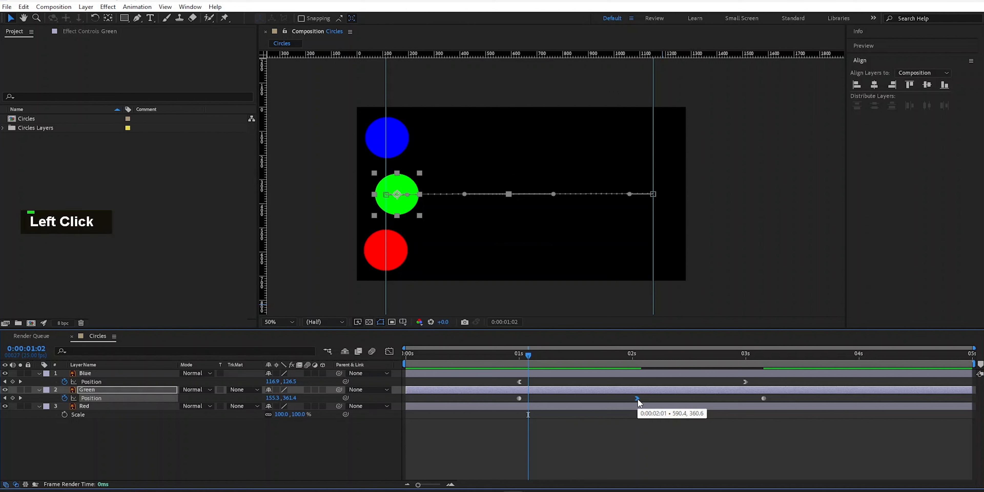
{"action": "left_click", "coordinate": [637, 398], "text": "ctrl"}
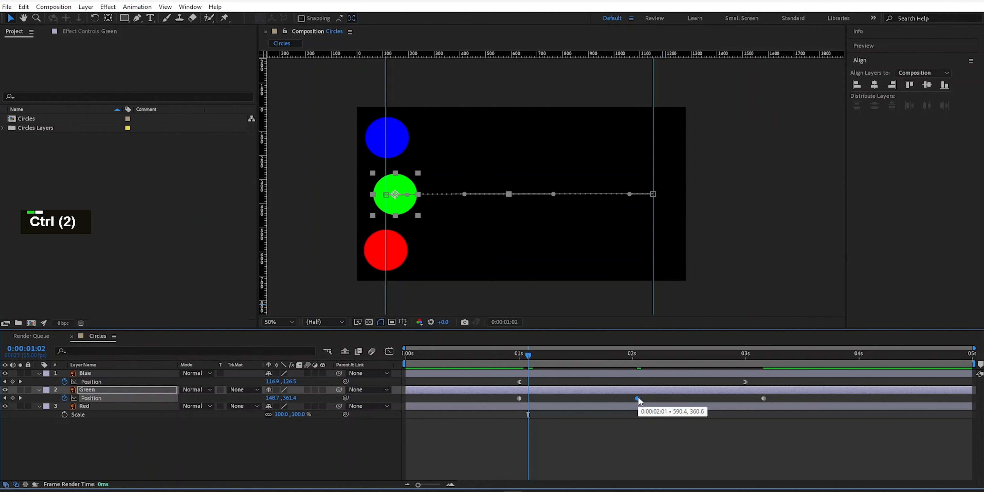
{"action": "key", "text": "ctrl+shift+F9"}
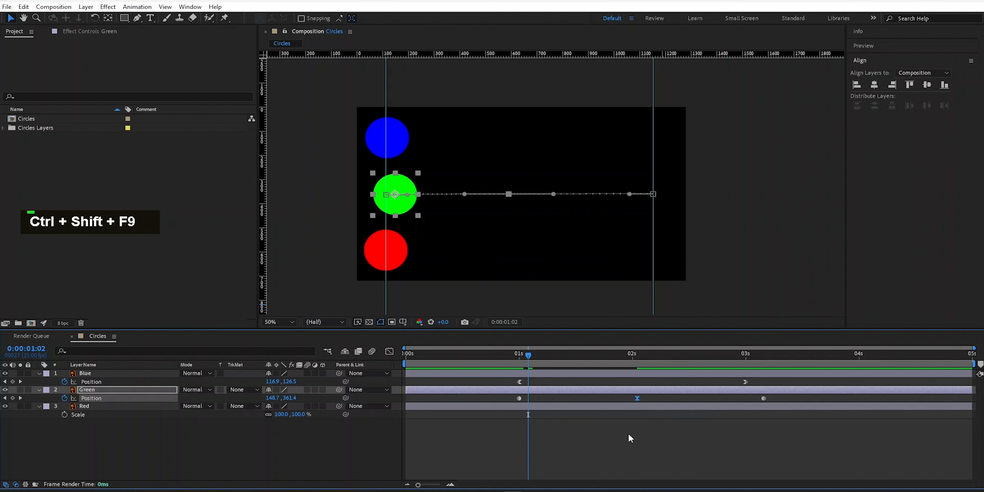